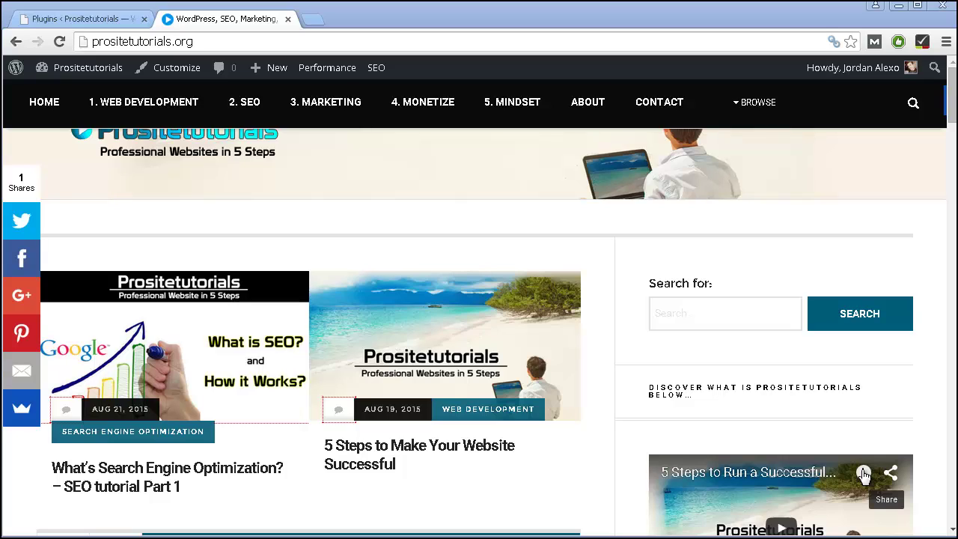
# Step: Switch to the site's Plugins admin page and open the page for adding new plugins
pyautogui.click(112, 16)
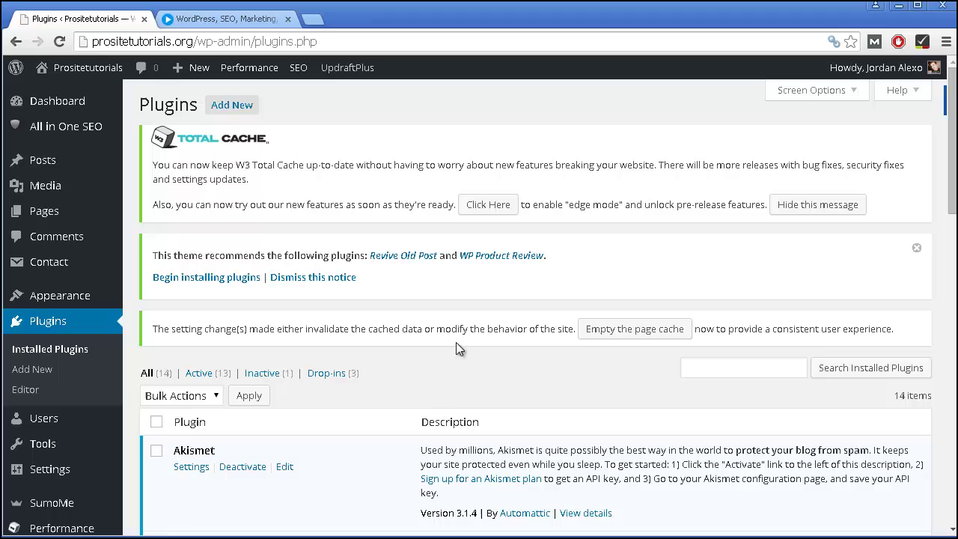
pyautogui.scroll(-2, 460, 322)
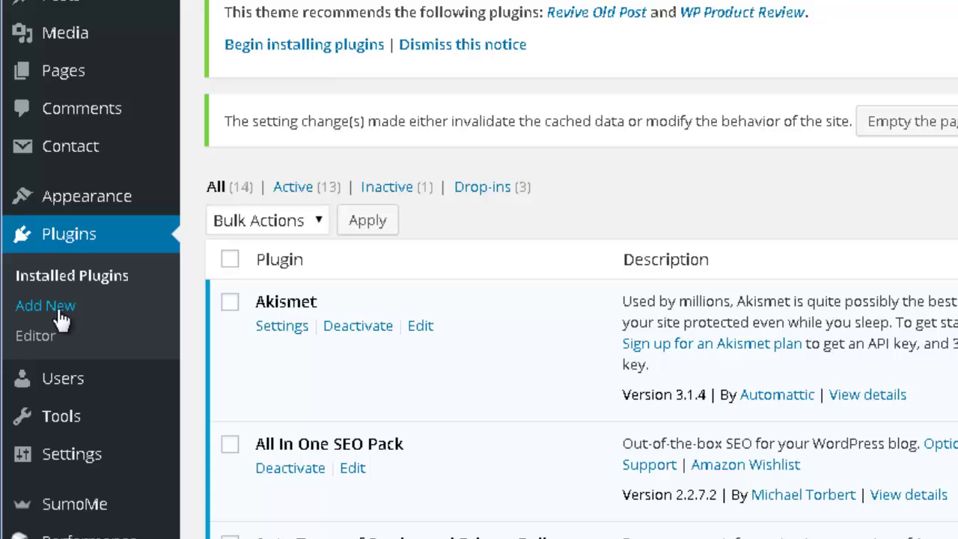
pyautogui.click(59, 312)
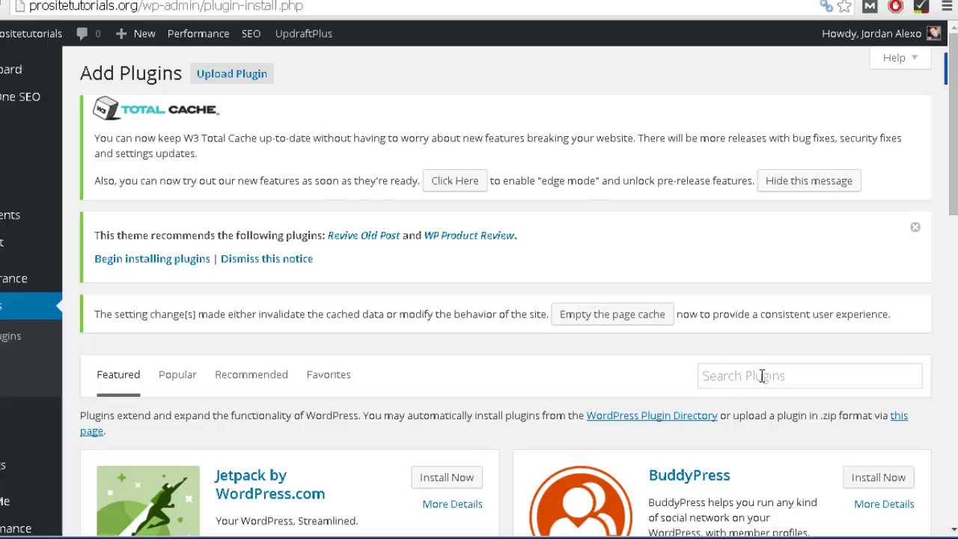
# Step: Search the plugin directory for "w3 cache"
pyautogui.click(754, 383)
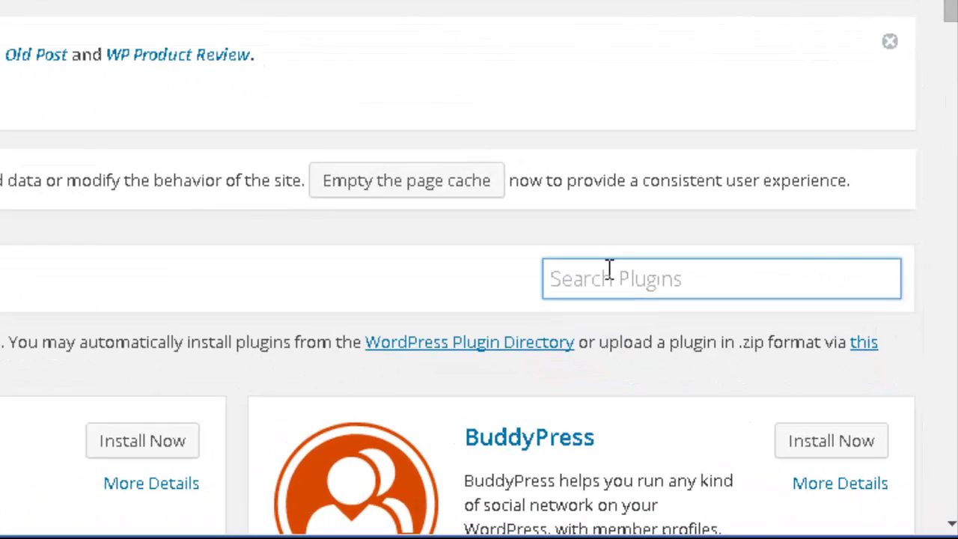
pyautogui.write('w3 ca')
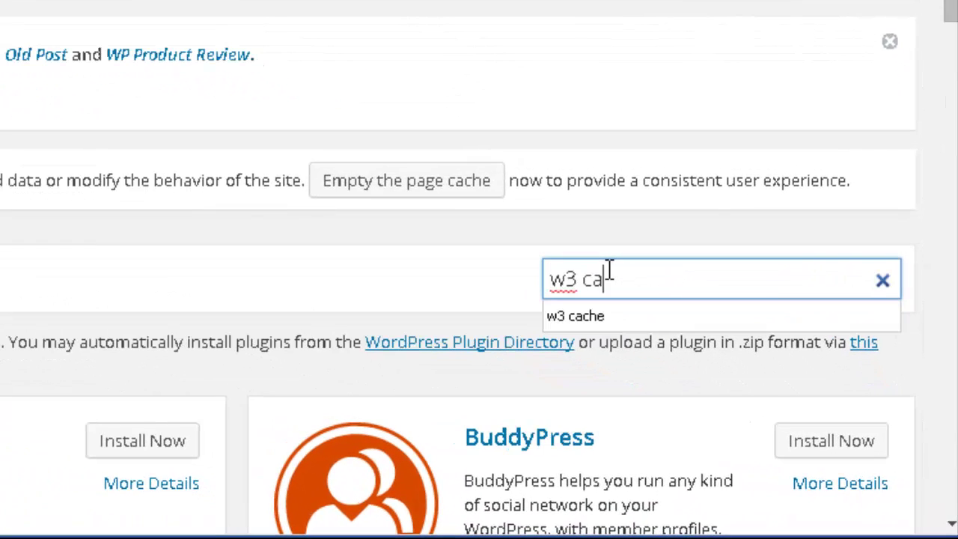
pyautogui.write('che´')
pyautogui.press('BackSpace')
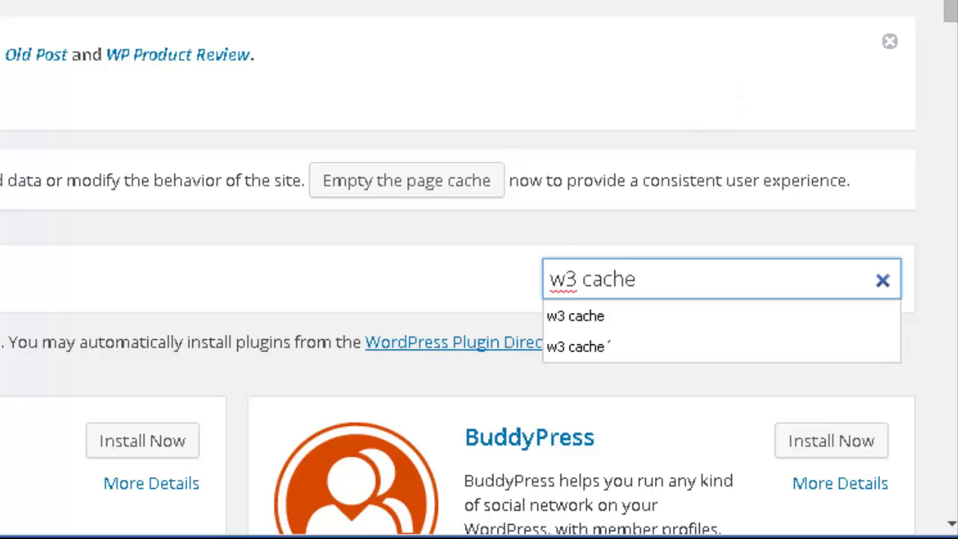
pyautogui.press('Return')
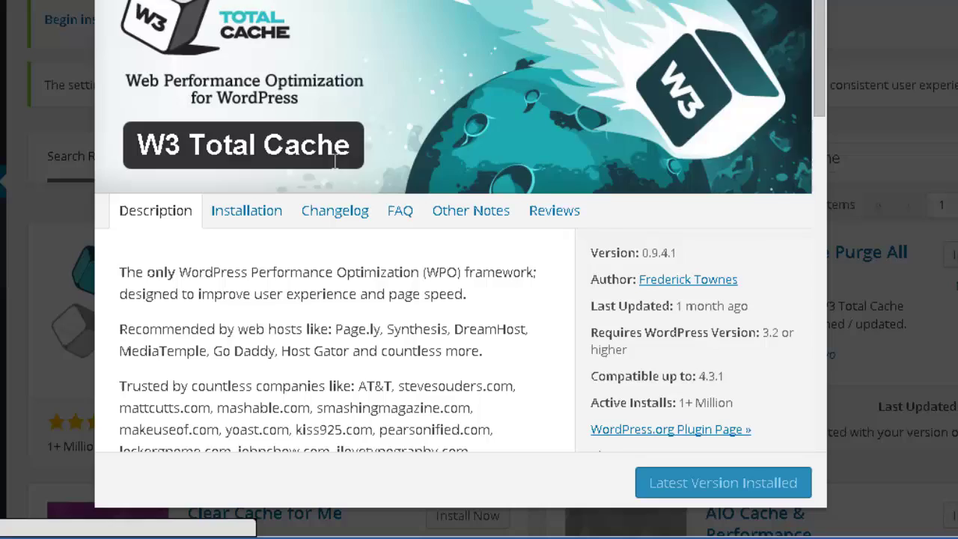
# Step: Read through the W3 Total Cache plugin's description and its list of benefits and features
pyautogui.scroll(-6, 336, 161)
pyautogui.scroll(-3, 317, 203)
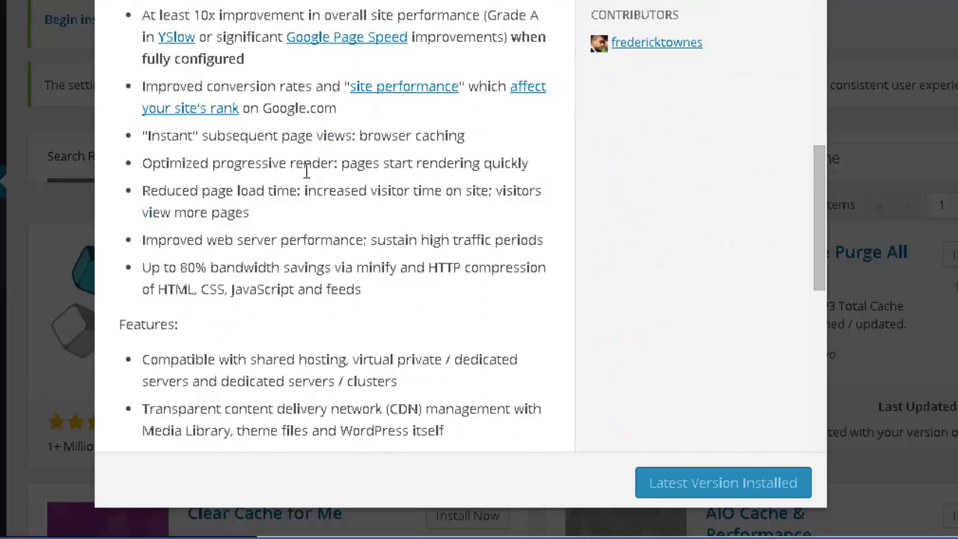
pyautogui.scroll(-5, 305, 170)
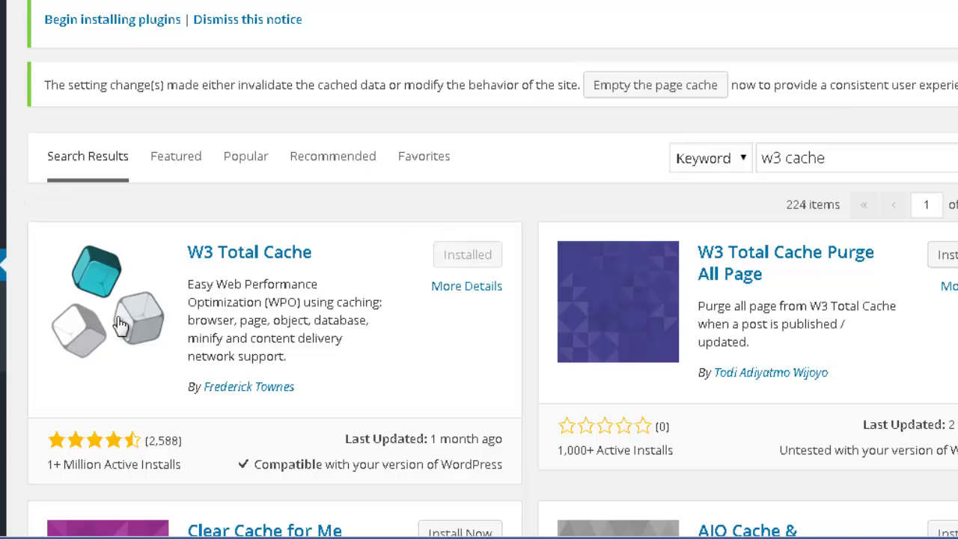
pyautogui.scroll(-1, 184, 208)
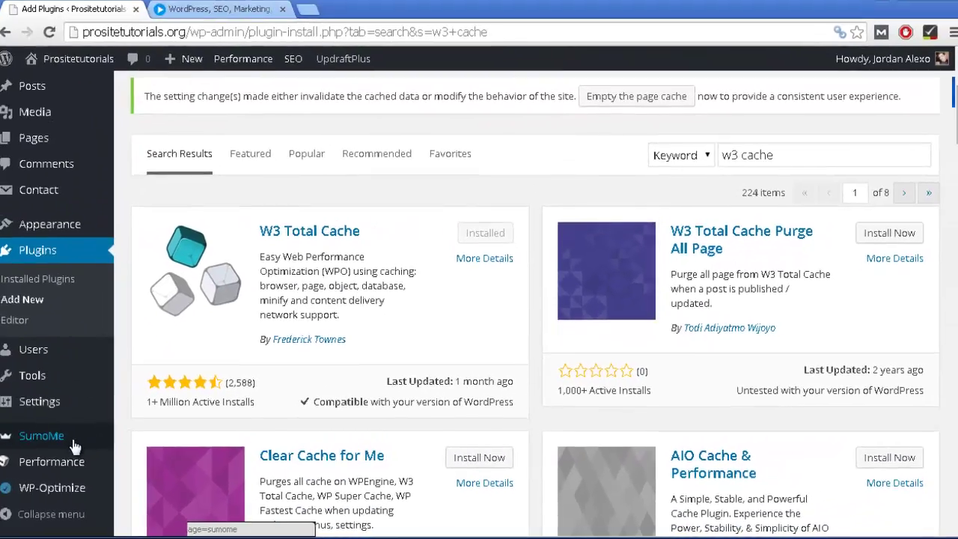
# Step: Open the Page Cache settings of W3 Total Cache and bring up the General section
pyautogui.moveTo(79, 464)
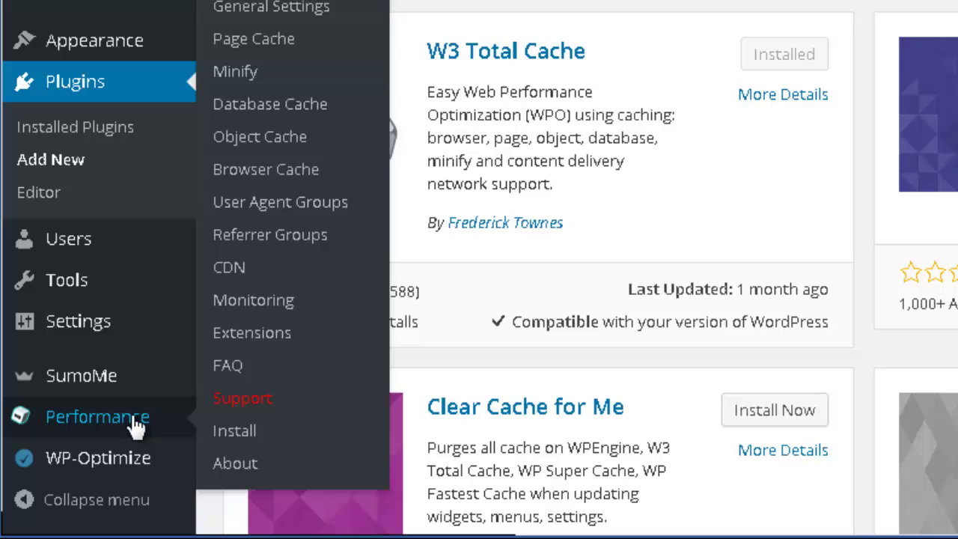
pyautogui.click(257, 39)
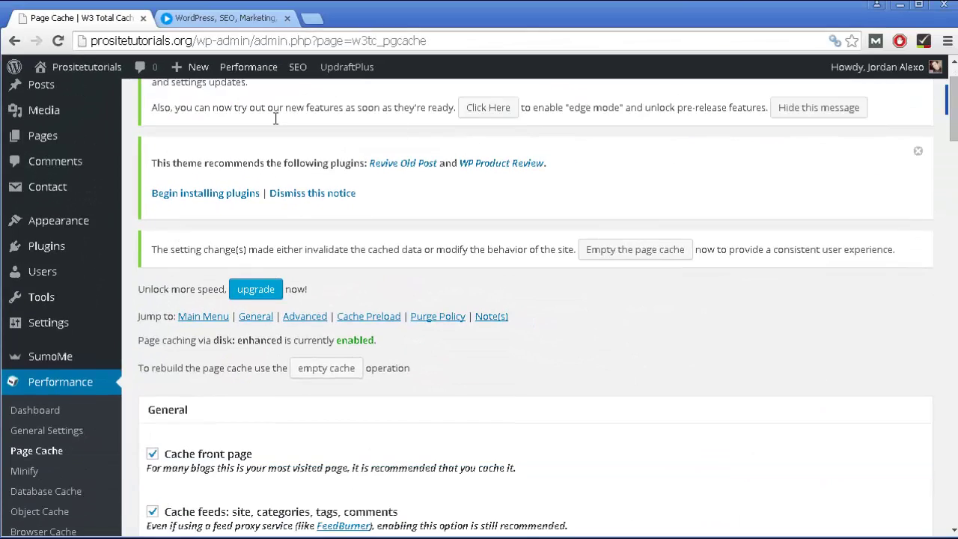
pyautogui.scroll(-2, 359, 234)
pyautogui.scroll(-2, 323, 251)
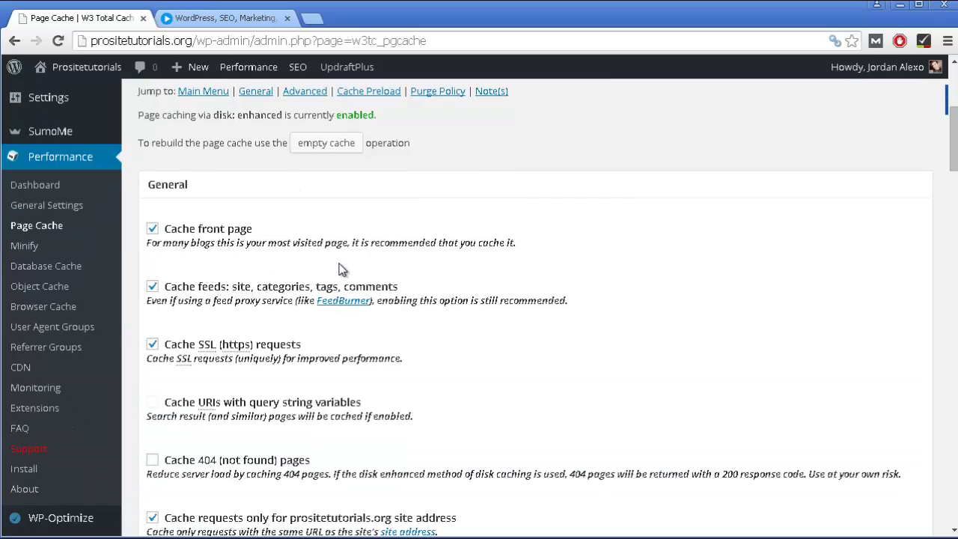
pyautogui.scroll(1, 288, 191)
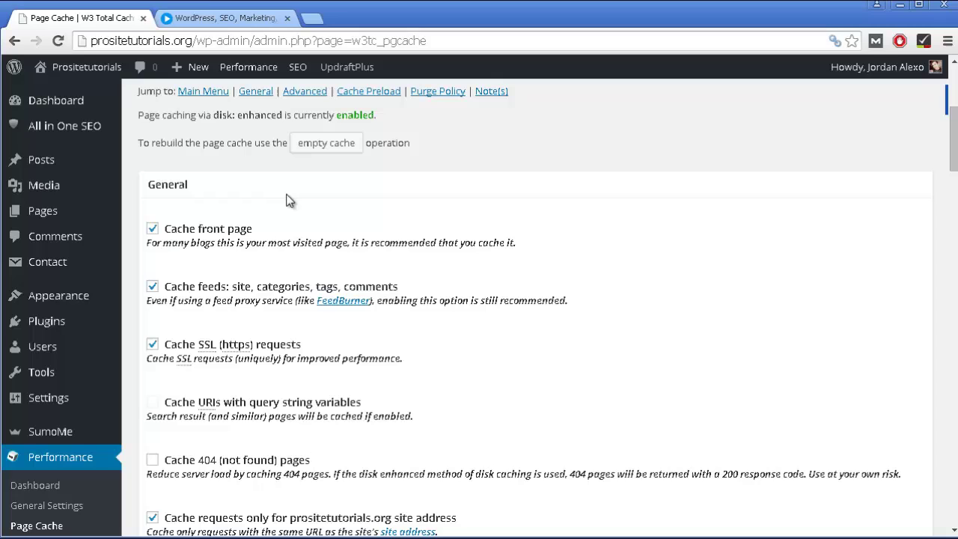
pyautogui.scroll(1, 241, 113)
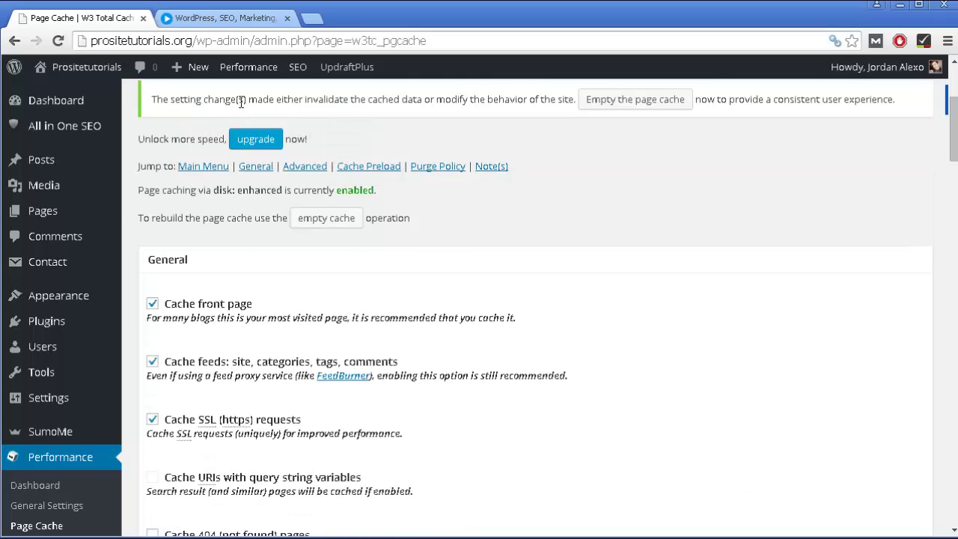
# Step: Examine the General page caching options, from front page and feeds down to logged-in users and user roles
pyautogui.scroll(-1, 268, 219)
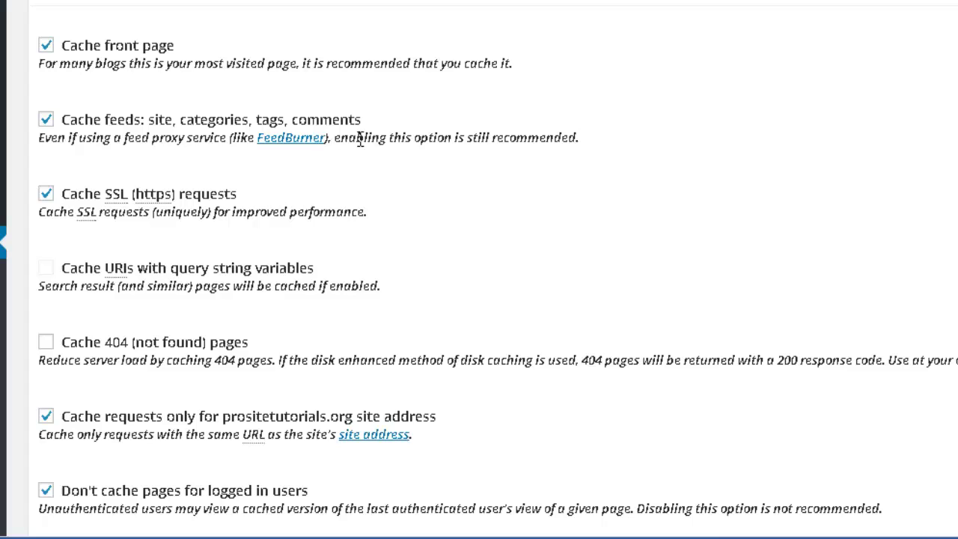
pyautogui.scroll(-1, 330, 133)
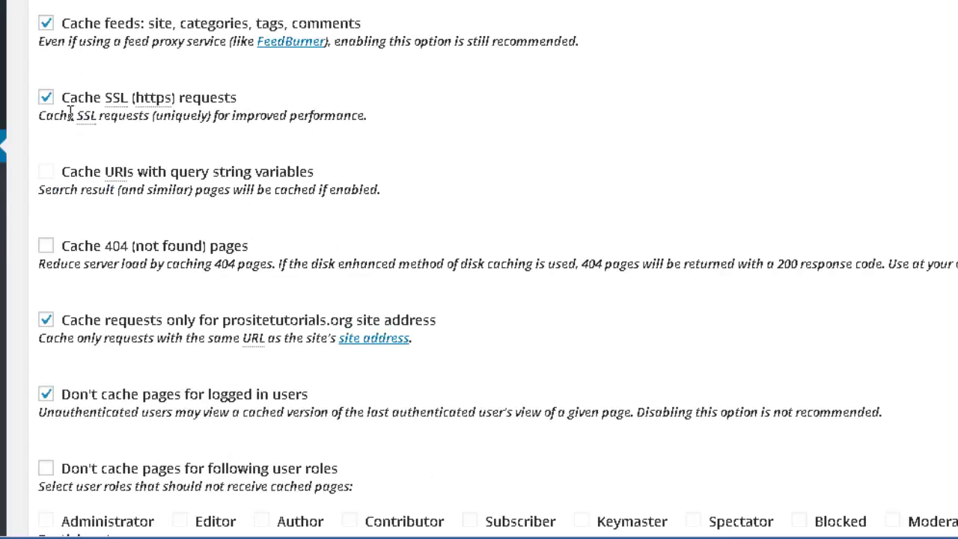
pyautogui.scroll(-1, 154, 183)
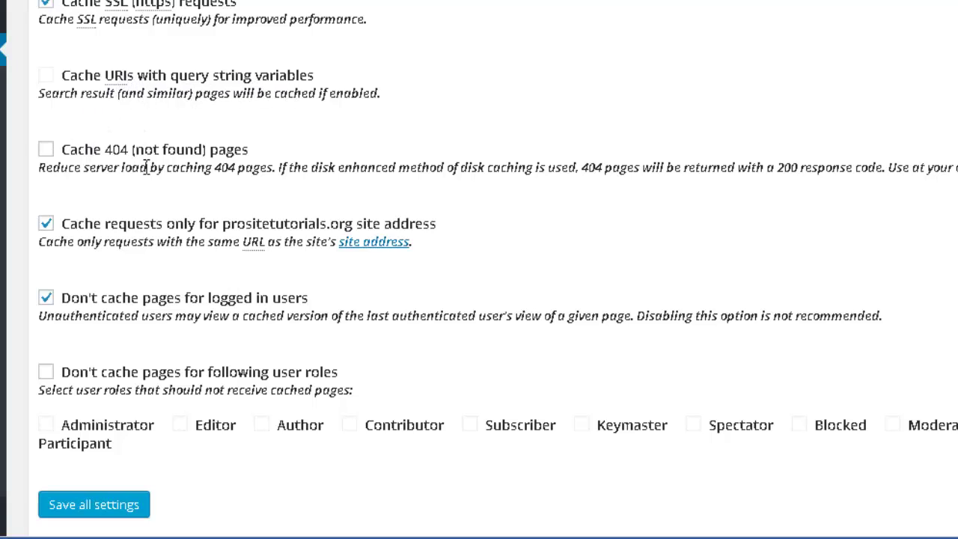
pyautogui.scroll(-1, 97, 131)
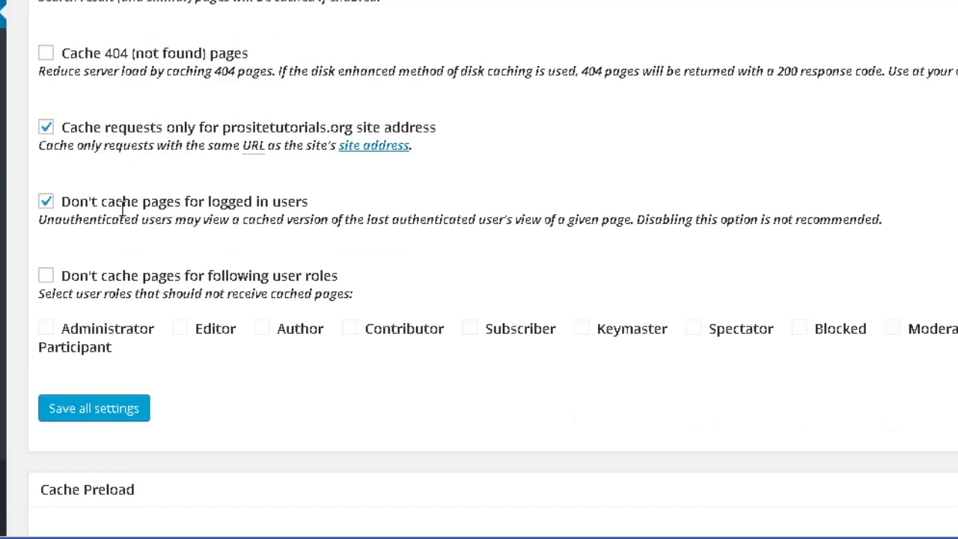
pyautogui.scroll(-1, 130, 214)
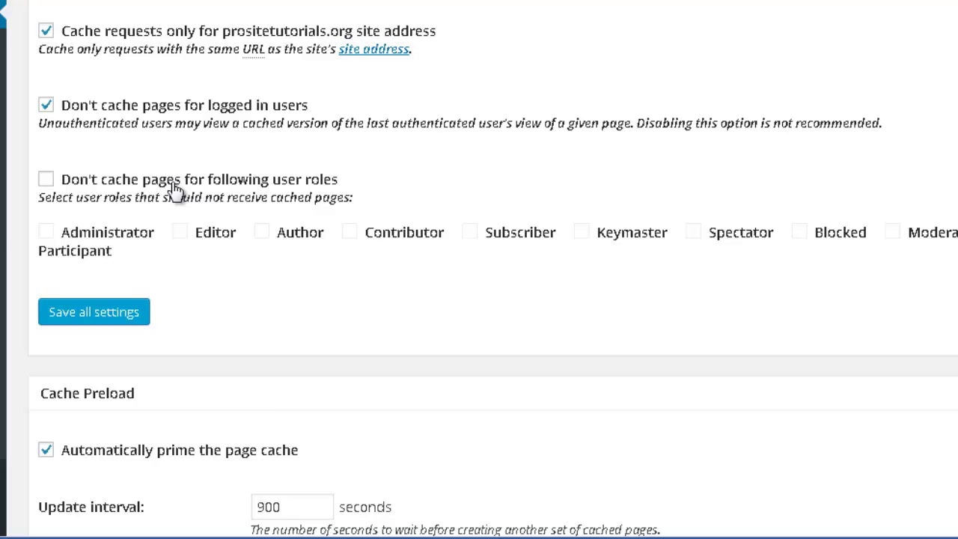
pyautogui.scroll(-1, 150, 191)
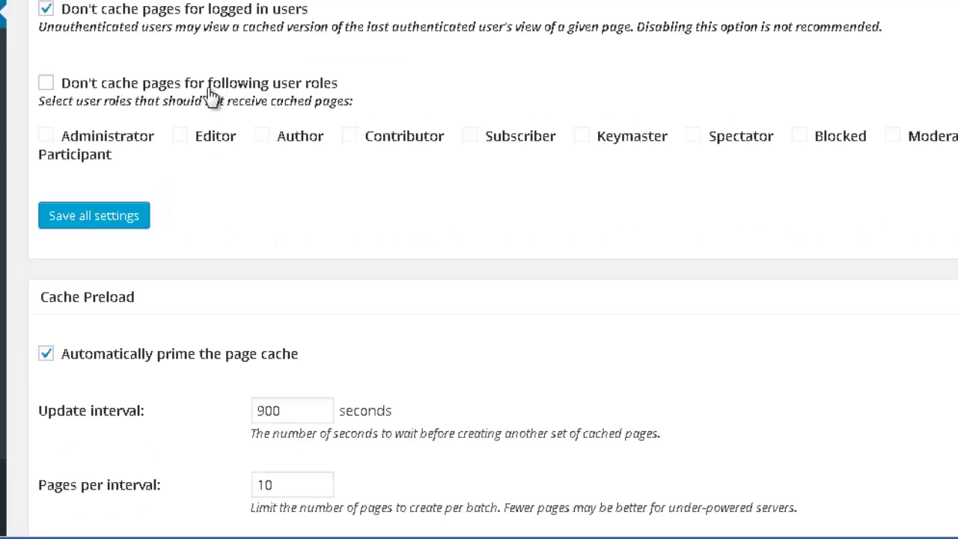
pyautogui.scroll(-1, 223, 97)
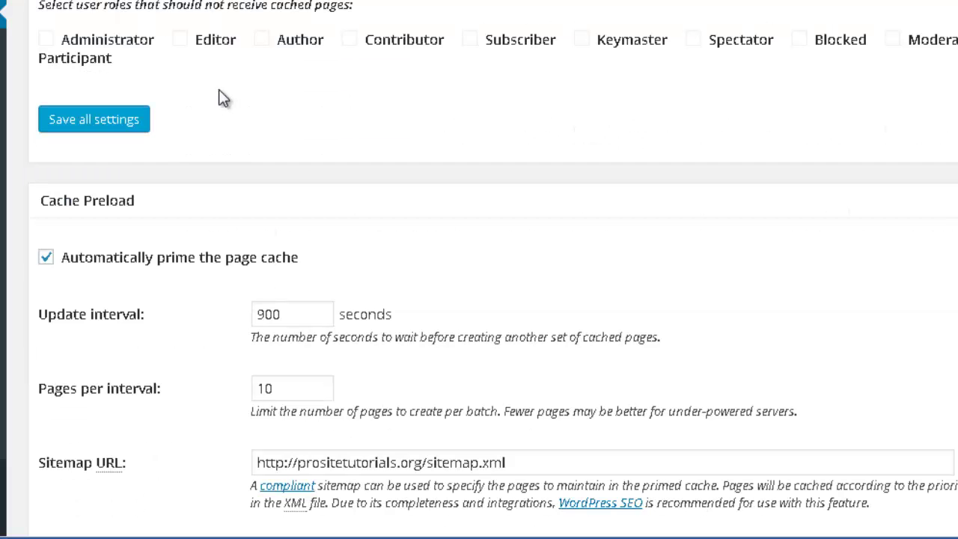
# Step: Review the Cache Preload settings and select the whole sitemap URL
pyautogui.scroll(-1, 224, 96)
pyautogui.scroll(-1, 138, 89)
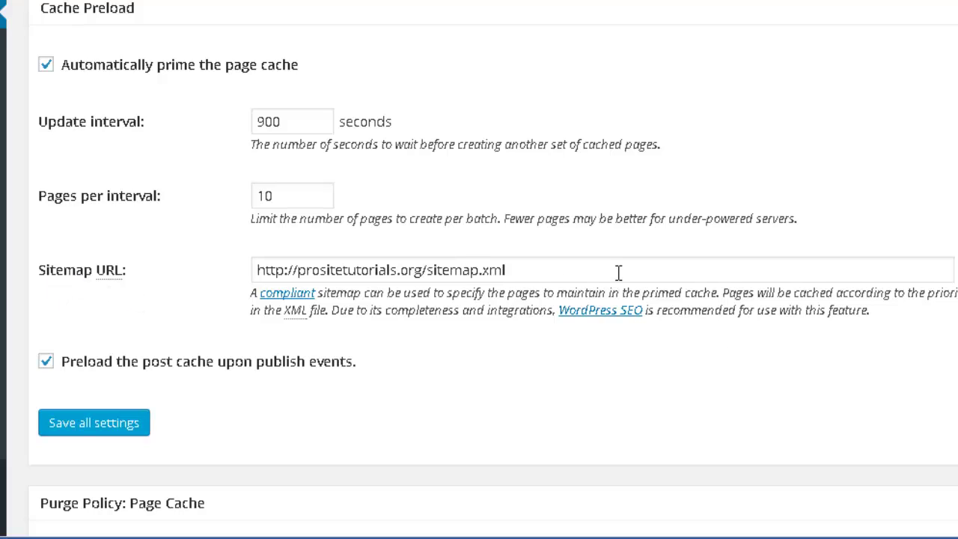
pyautogui.moveTo(618, 272); pyautogui.dragTo(255, 277)
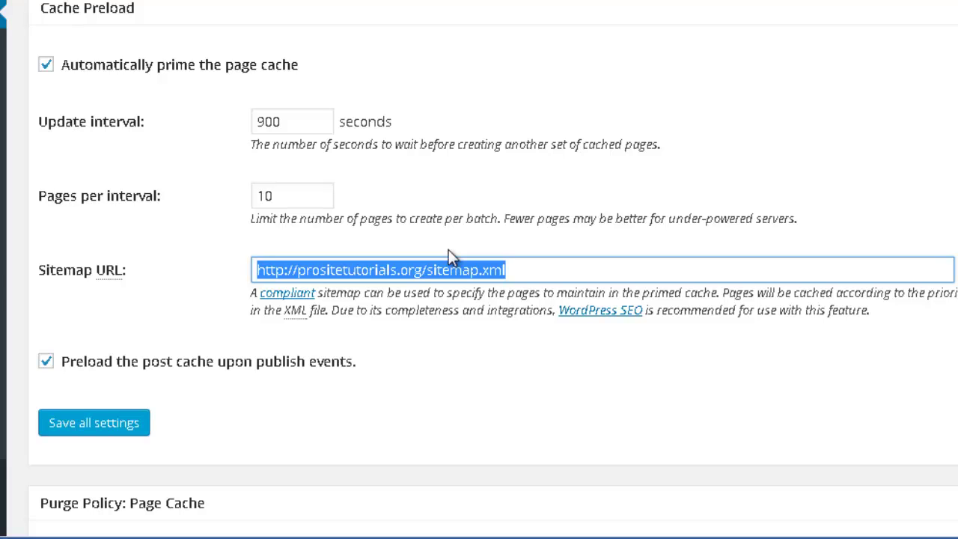
# Step: Look over the Purge Policy and Advanced sections, and save all the Page Cache settings
pyautogui.scroll(-4, 444, 257)
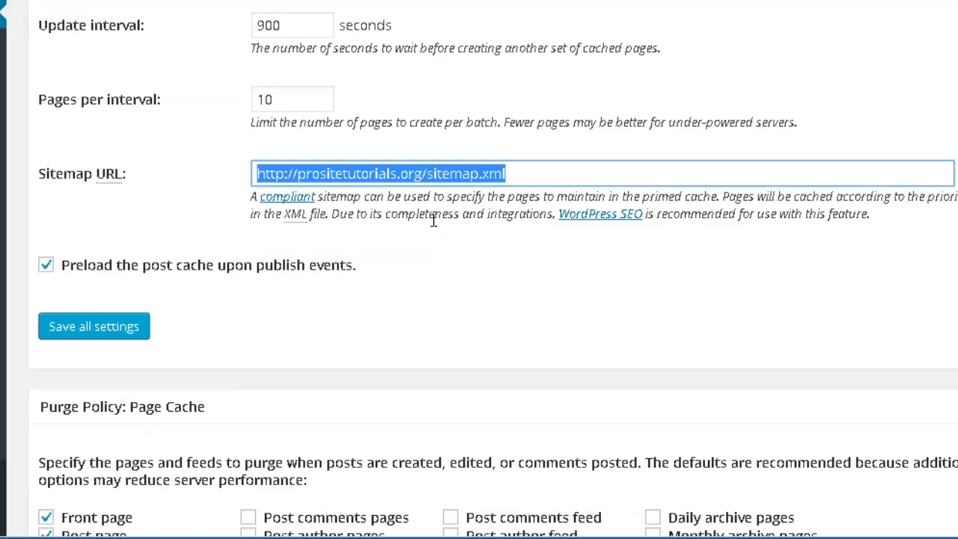
pyautogui.scroll(-7, 404, 131)
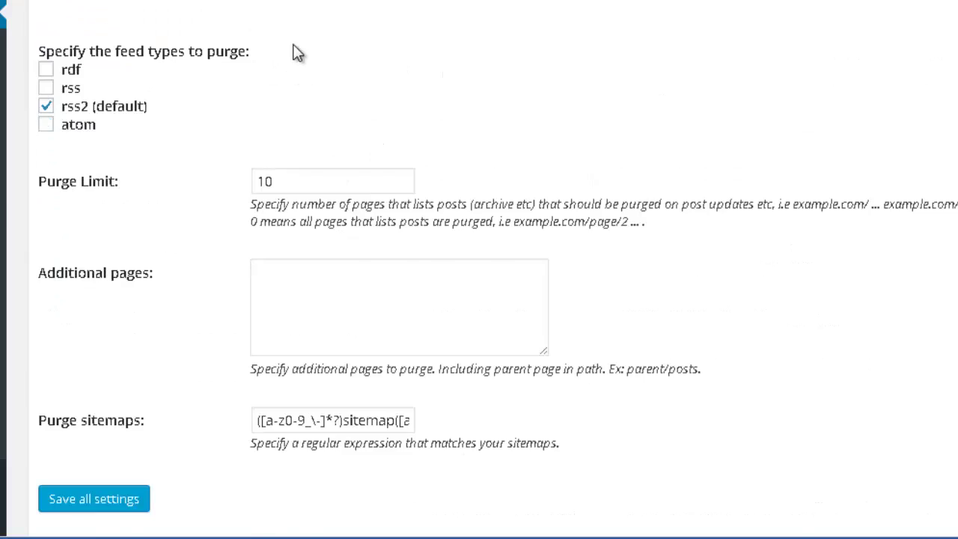
pyautogui.scroll(-10, 294, 24)
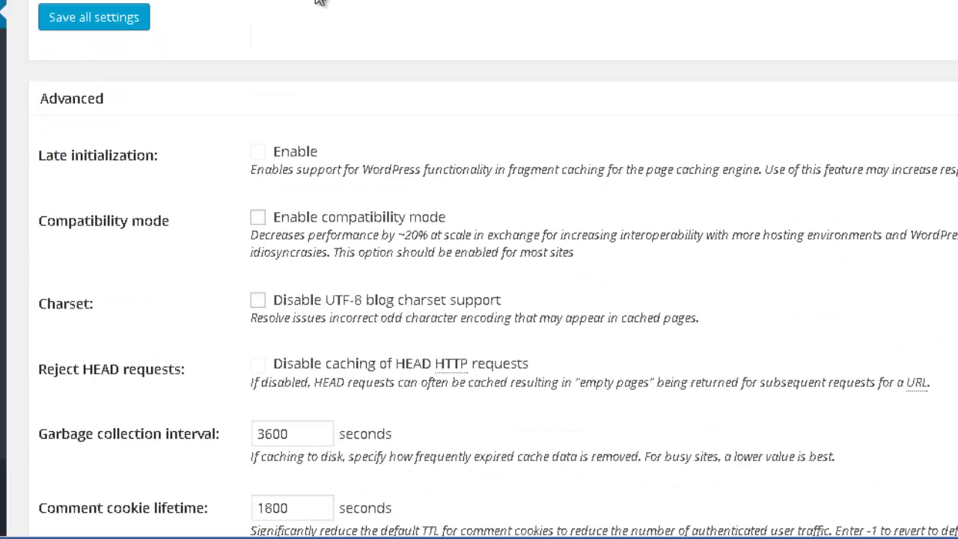
pyautogui.scroll(-11, 318, 4)
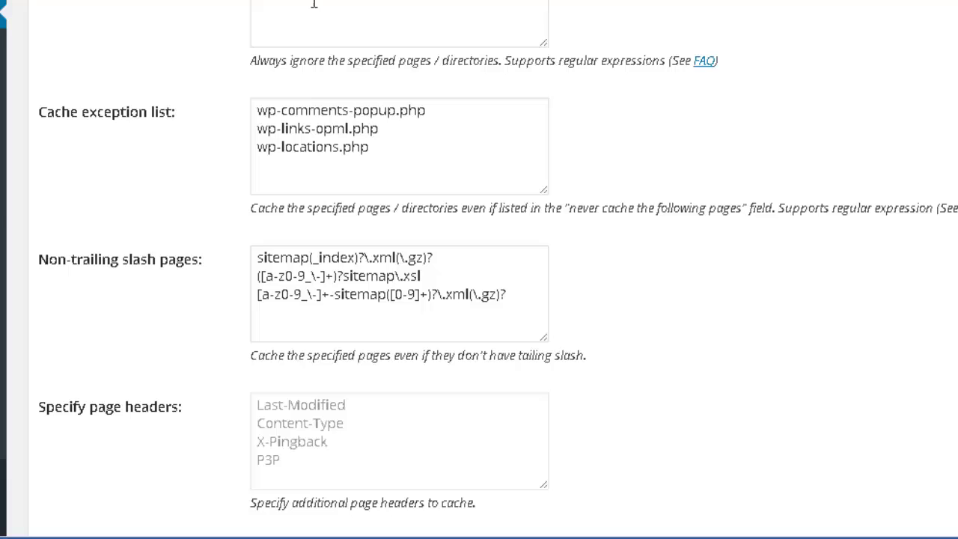
pyautogui.scroll(-4, 314, 4)
pyautogui.scroll(-1, 314, 4)
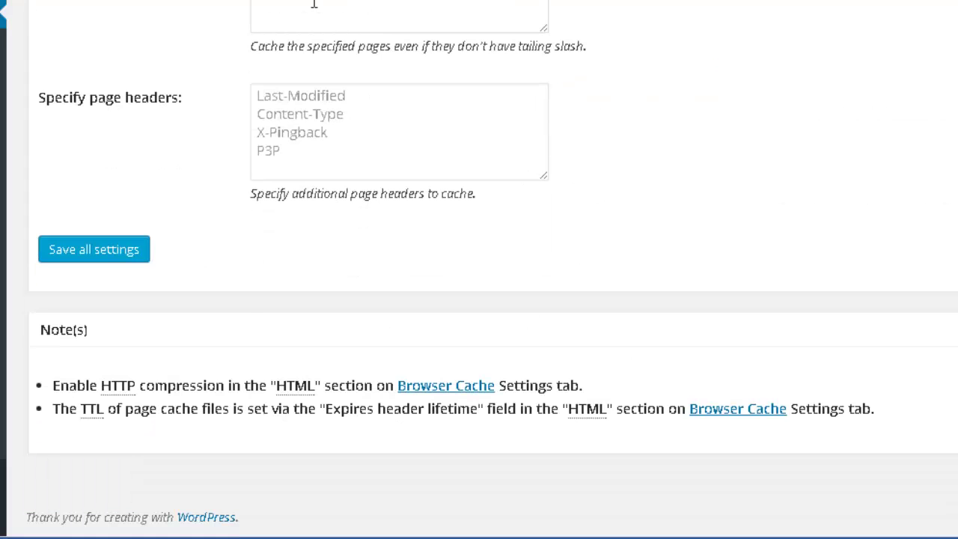
pyautogui.click(80, 257)
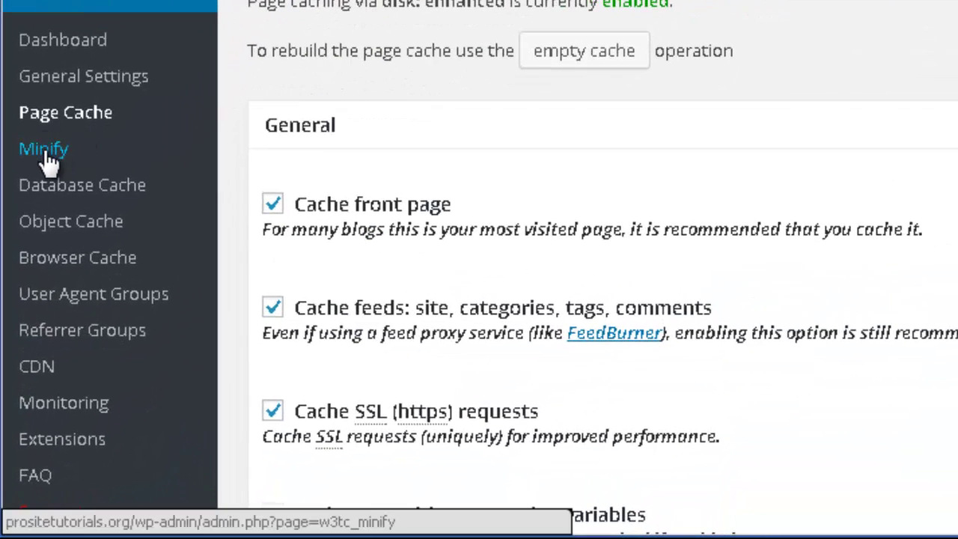
# Step: Open the Minify settings of W3 Total Cache and review the General options
pyautogui.click(48, 159)
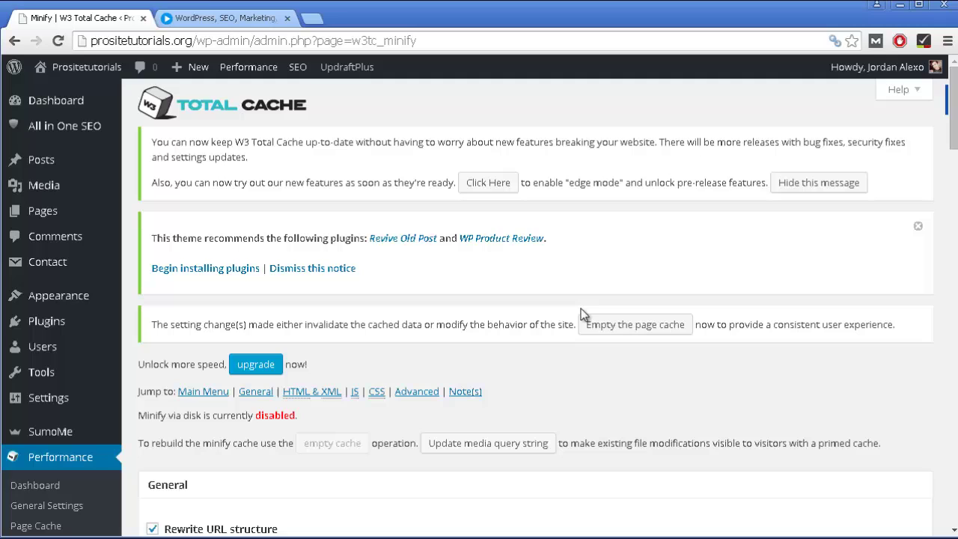
pyautogui.scroll(-1, 500, 282)
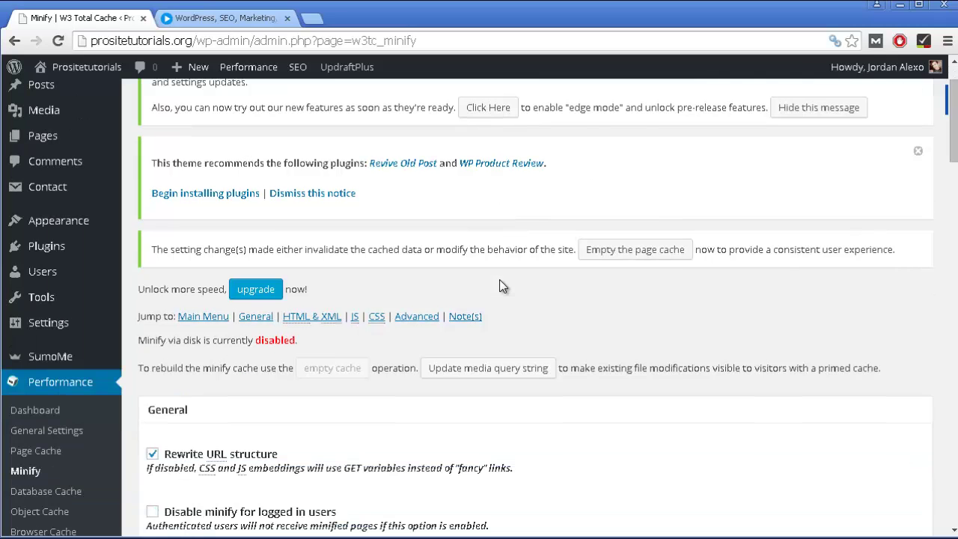
pyautogui.scroll(-1, 502, 283)
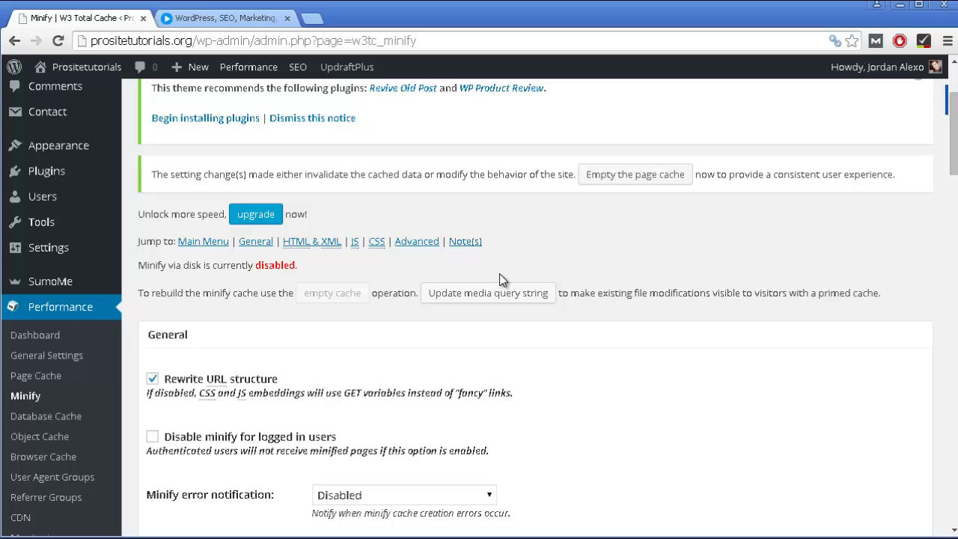
pyautogui.scroll(-1, 506, 279)
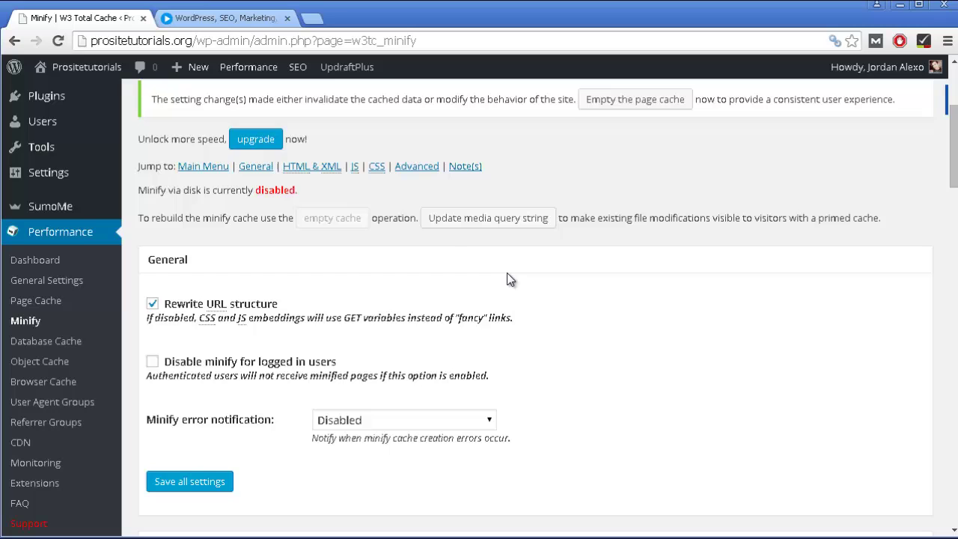
pyautogui.scroll(-1, 176, 241)
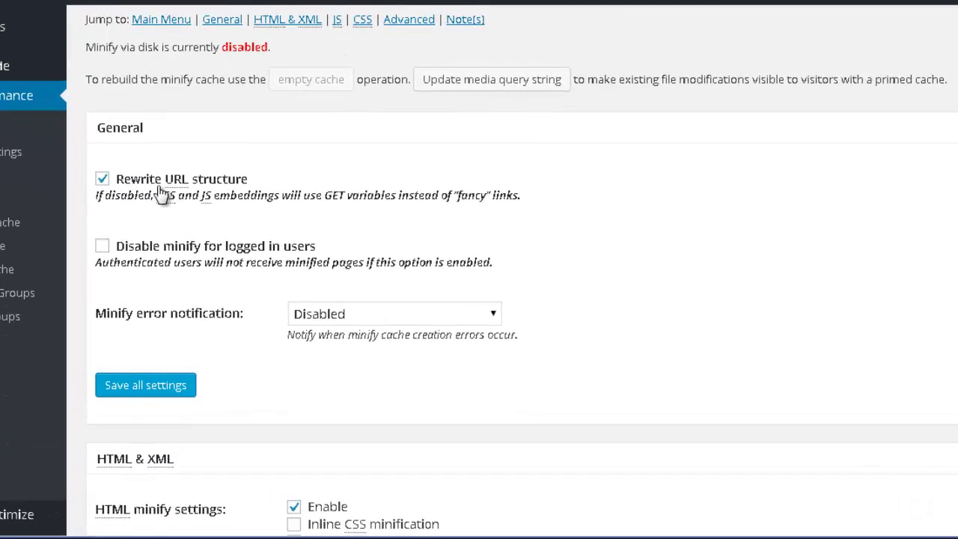
pyautogui.scroll(-3, 165, 79)
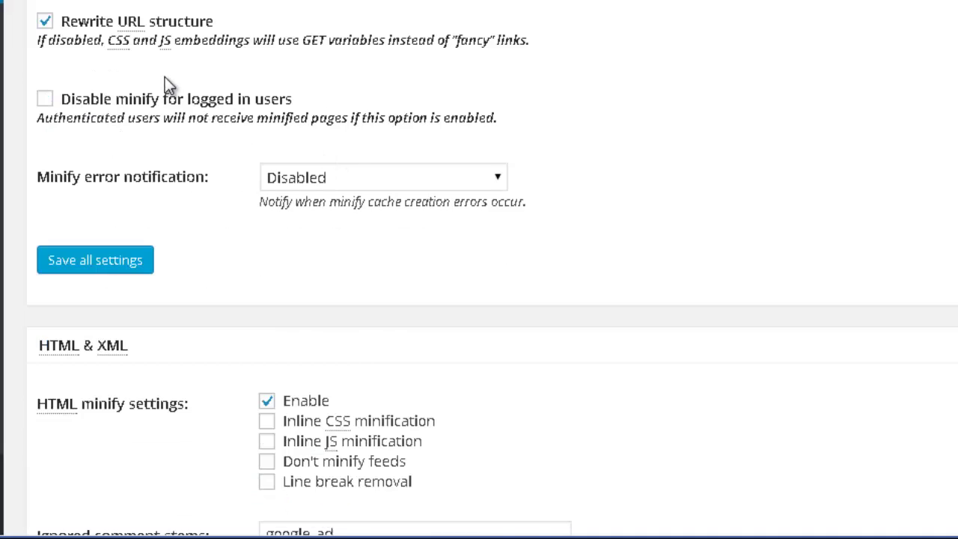
pyautogui.scroll(-1, 166, 83)
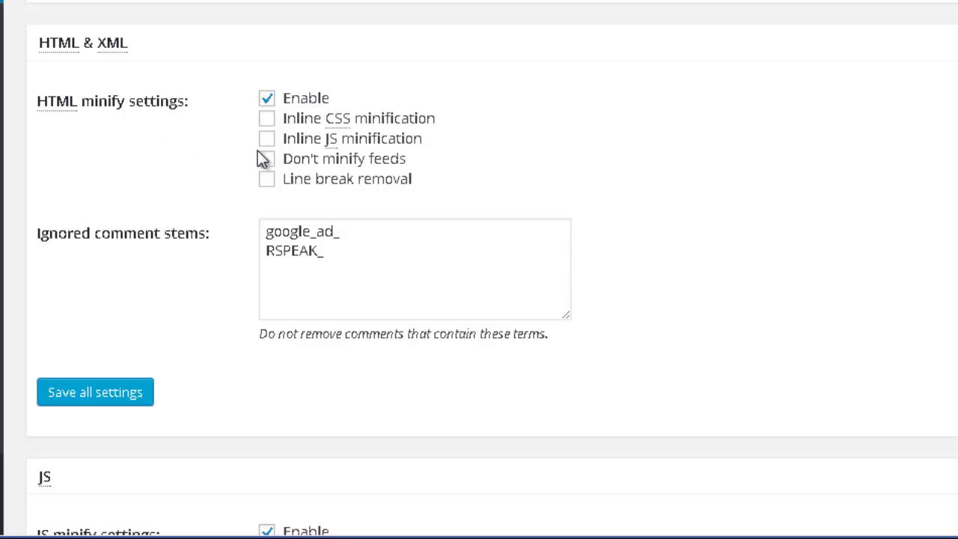
pyautogui.scroll(-2, 300, 109)
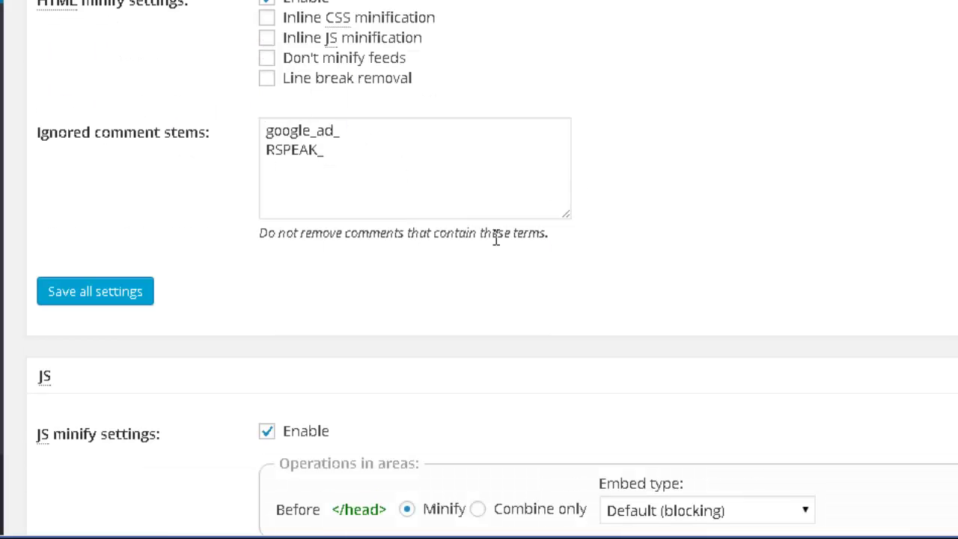
pyautogui.scroll(-6, 495, 238)
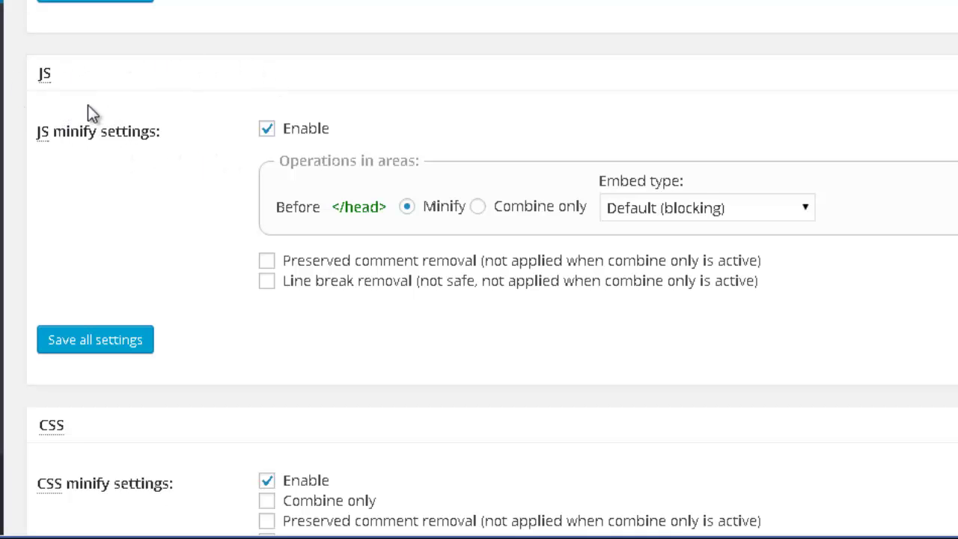
pyautogui.scroll(-6, 290, 206)
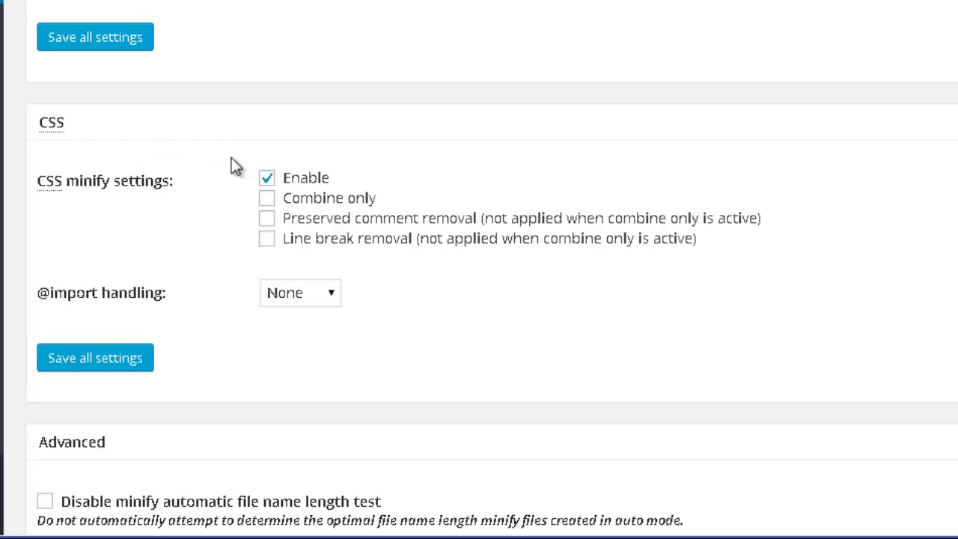
pyautogui.scroll(-2, 224, 188)
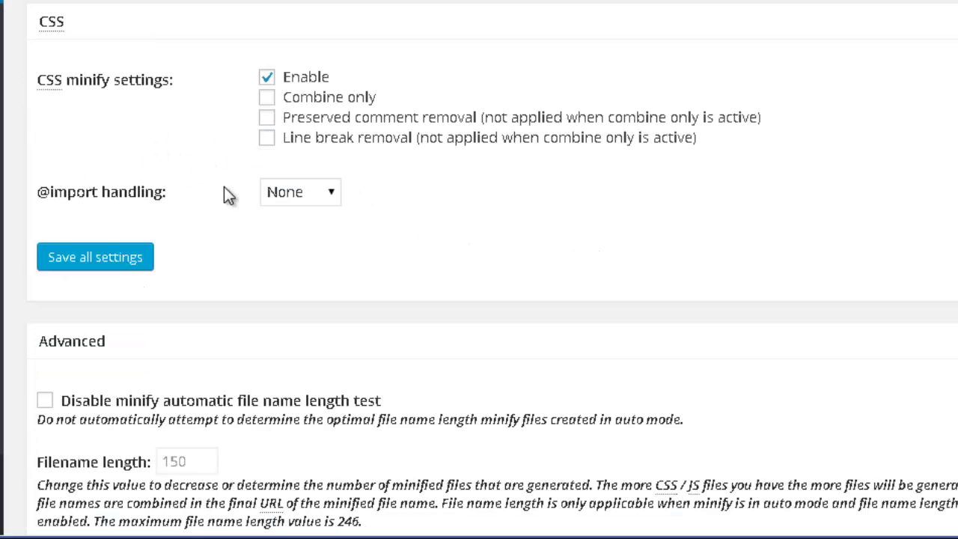
# Step: Look over the Advanced Minify options down to the external files and libraries, and save all the Minify settings
pyautogui.scroll(-4, 205, 83)
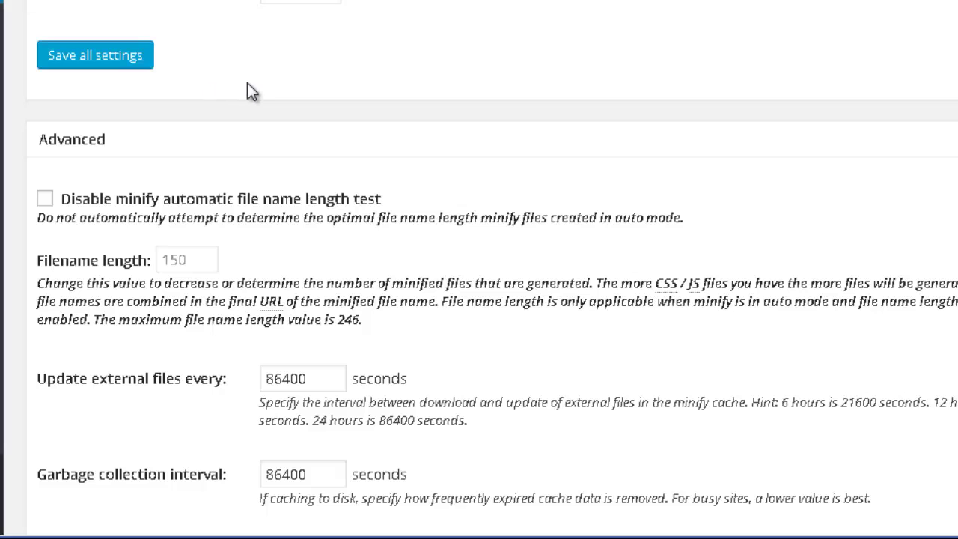
pyautogui.scroll(-2, 249, 89)
pyautogui.scroll(-5, 203, 21)
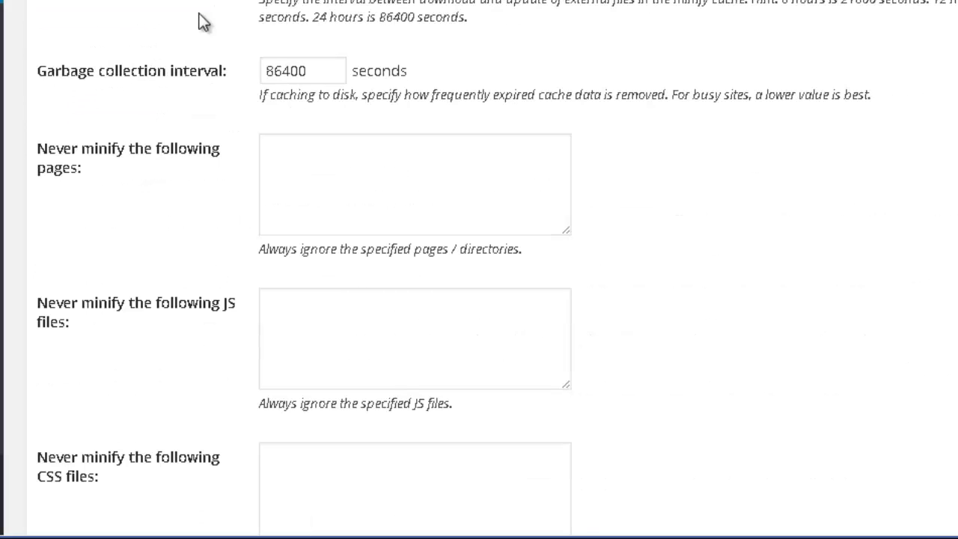
pyautogui.scroll(-9, 202, 21)
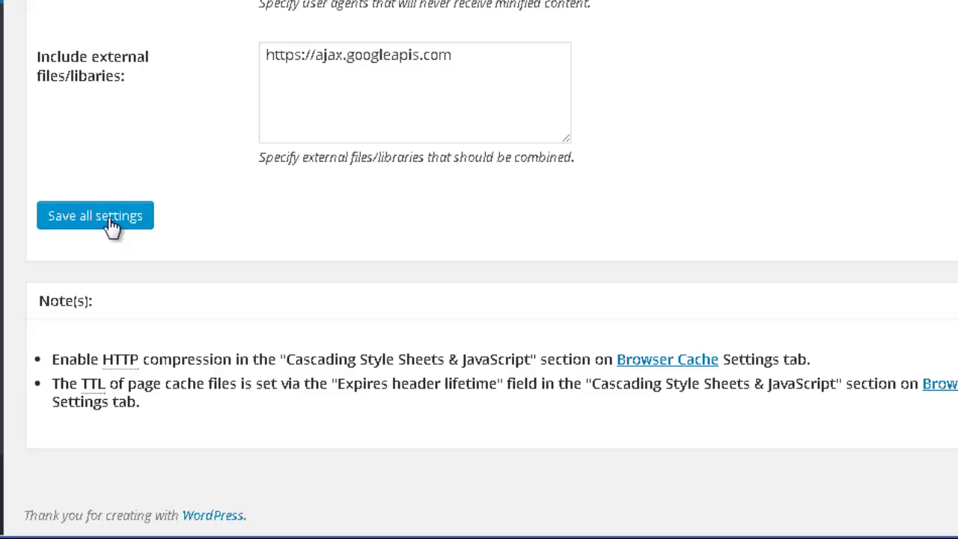
pyautogui.click(109, 220)
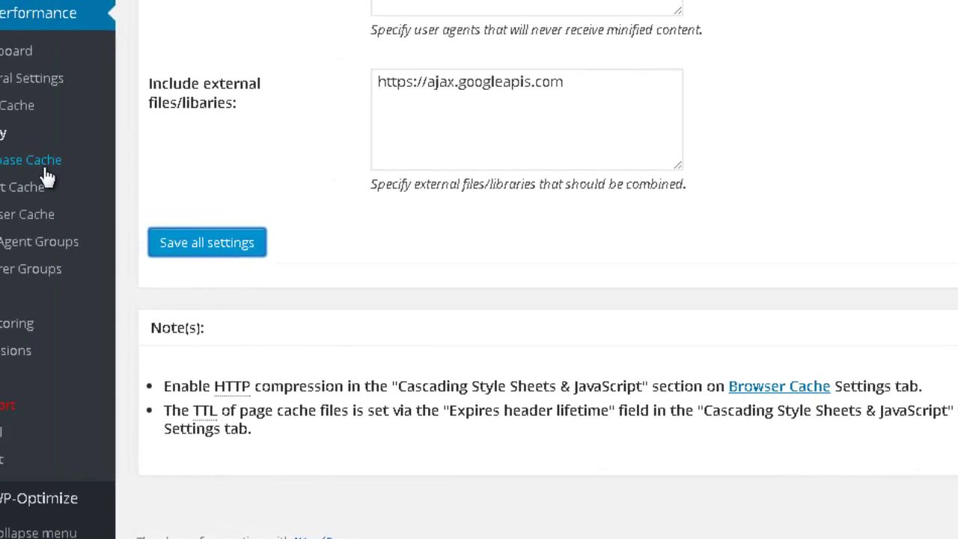
# Step: Open the Database Cache settings of W3 Total Cache and look through them down to the rejected query words
pyautogui.scroll(-3, 142, 310)
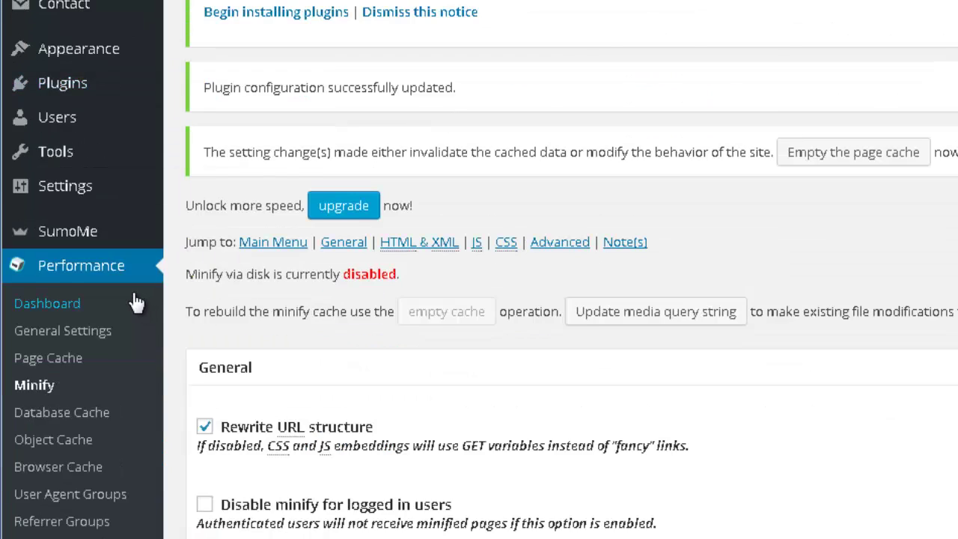
pyautogui.scroll(-1, 128, 300)
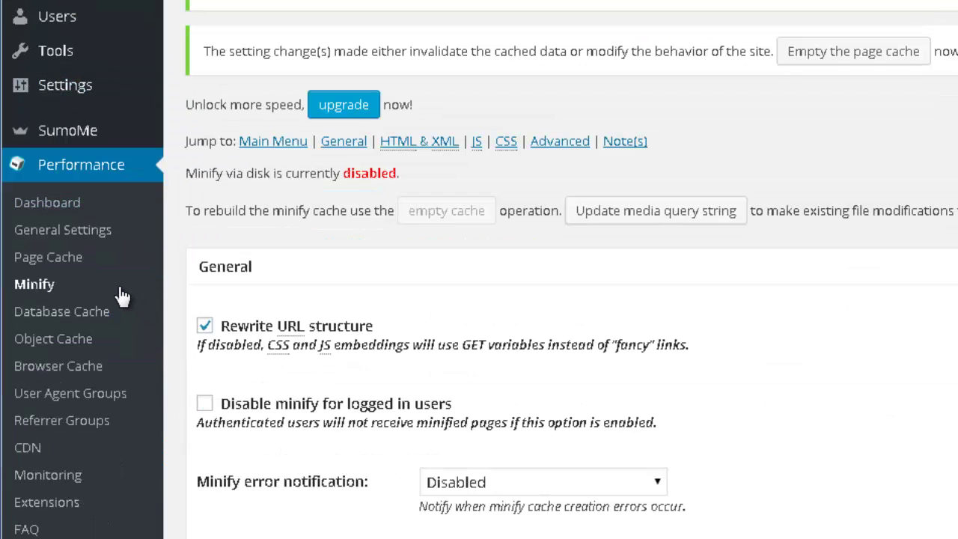
pyautogui.click(75, 313)
pyautogui.scroll(-8, 252, 278)
pyautogui.scroll(-6, 372, 251)
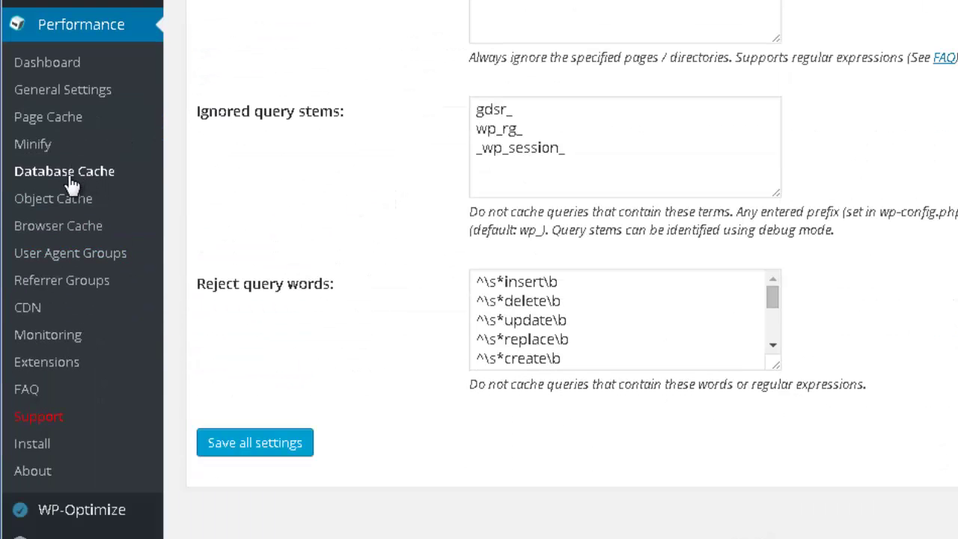
# Step: Open the Browser Cache settings and examine the General header and HTTP (gzip) compression options
pyautogui.click(79, 234)
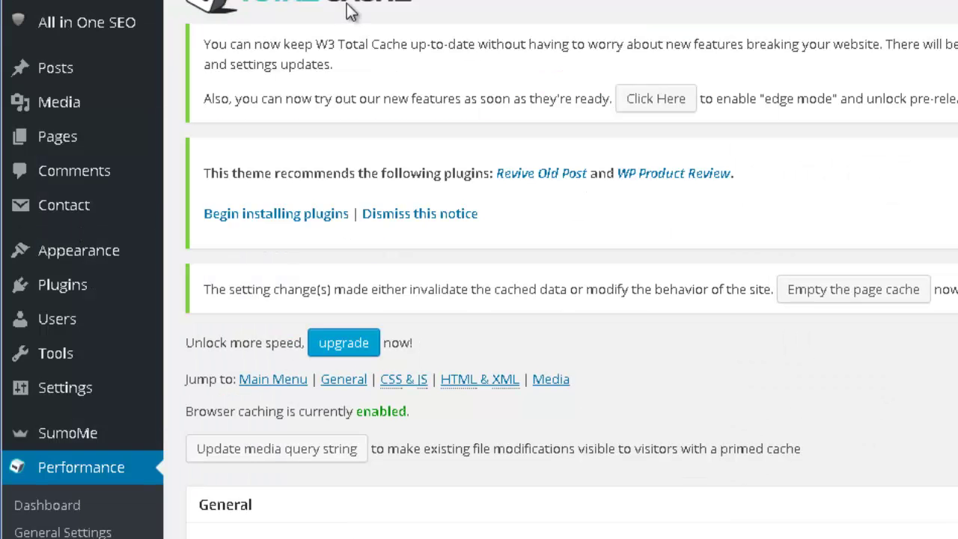
pyautogui.scroll(-4, 524, 15)
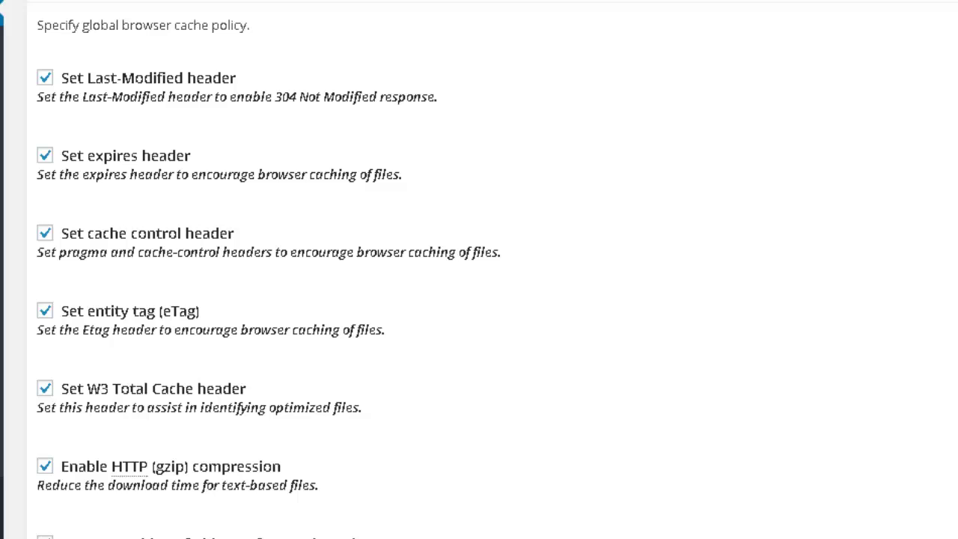
pyautogui.scroll(-1, 124, 187)
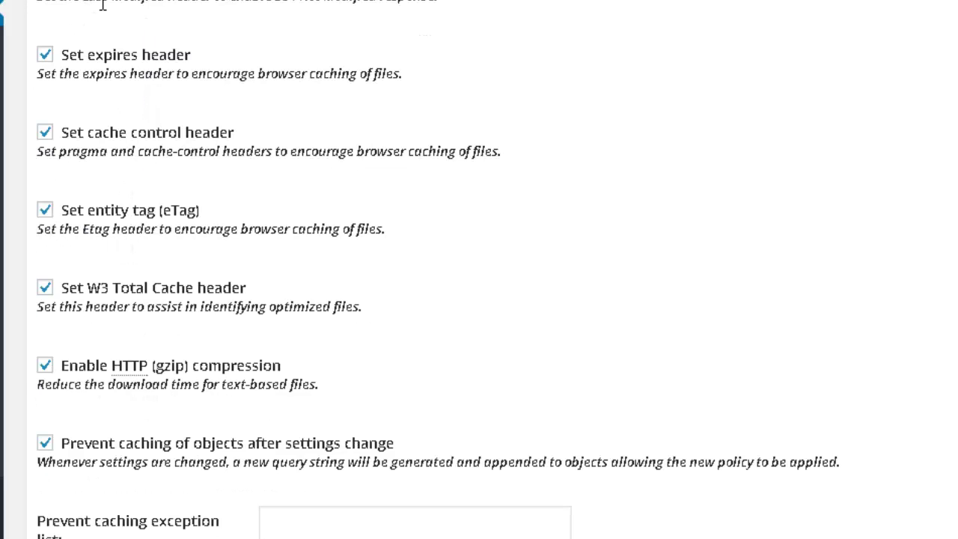
pyautogui.scroll(-3, 252, 15)
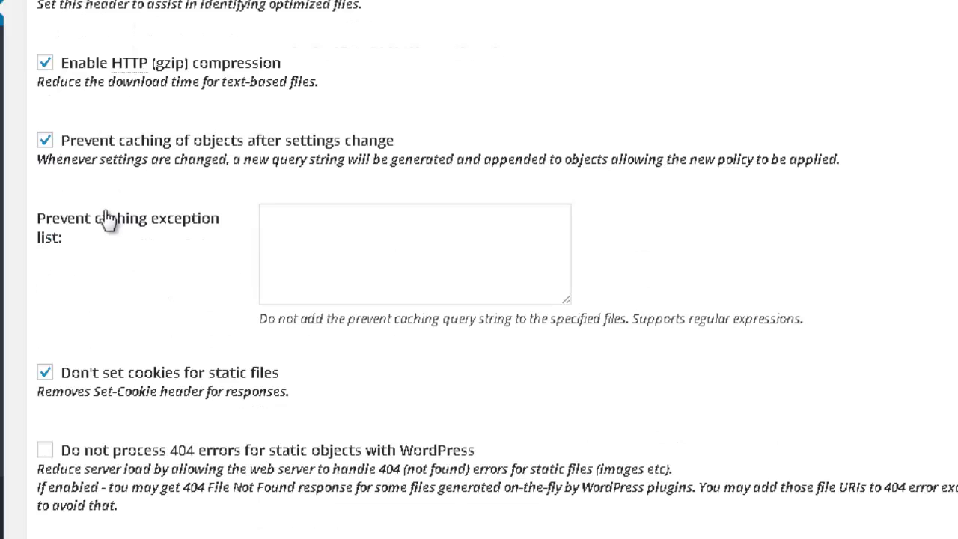
# Step: Examine the General browser cache options for caching exceptions, cookies for static files and 404 error handling
pyautogui.scroll(-1, 102, 193)
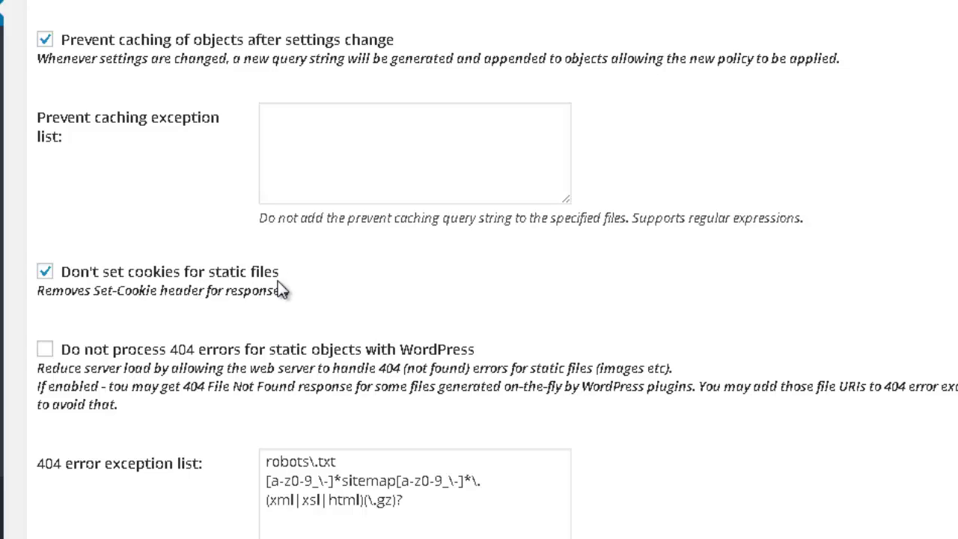
pyautogui.scroll(-1, 233, 133)
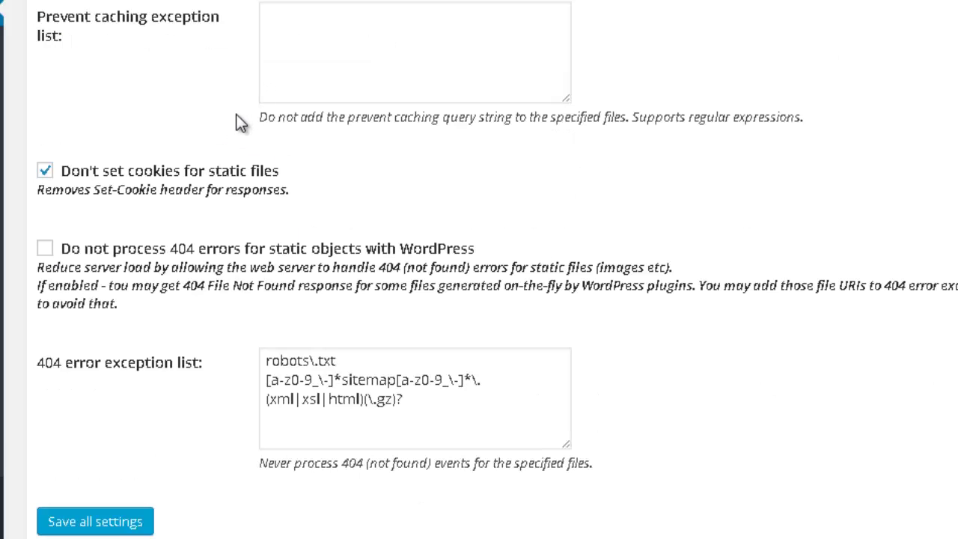
pyautogui.scroll(1, 236, 114)
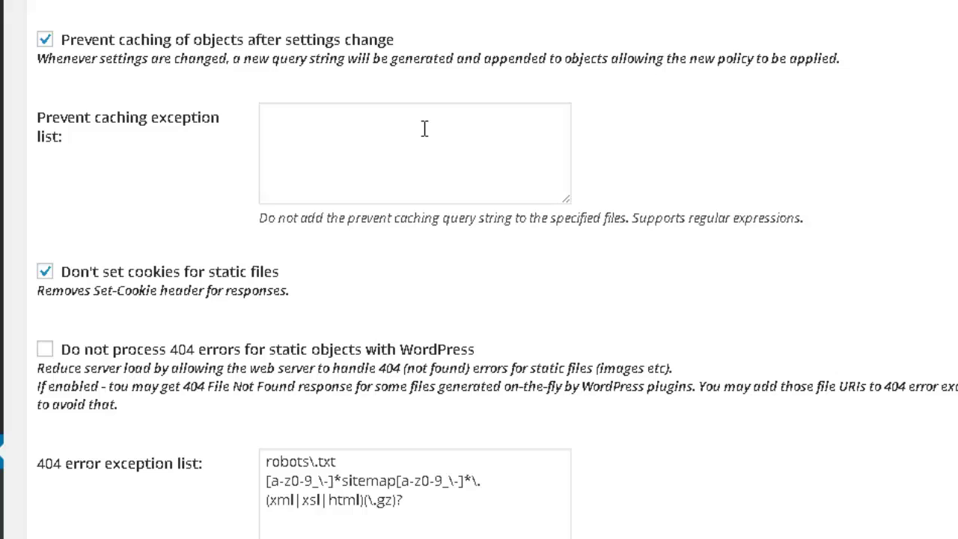
pyautogui.scroll(-1, 411, 135)
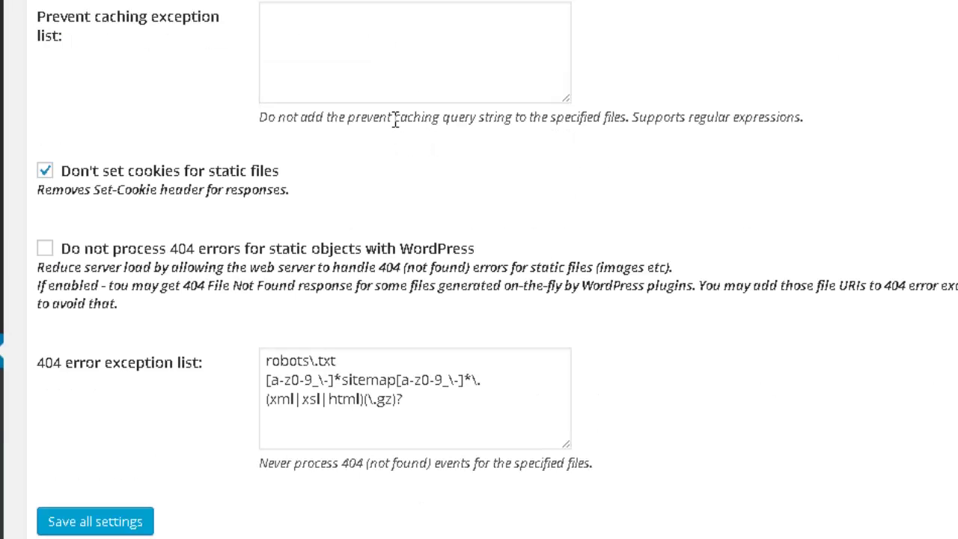
pyautogui.scroll(-1, 397, 123)
pyautogui.scroll(-1, 399, 124)
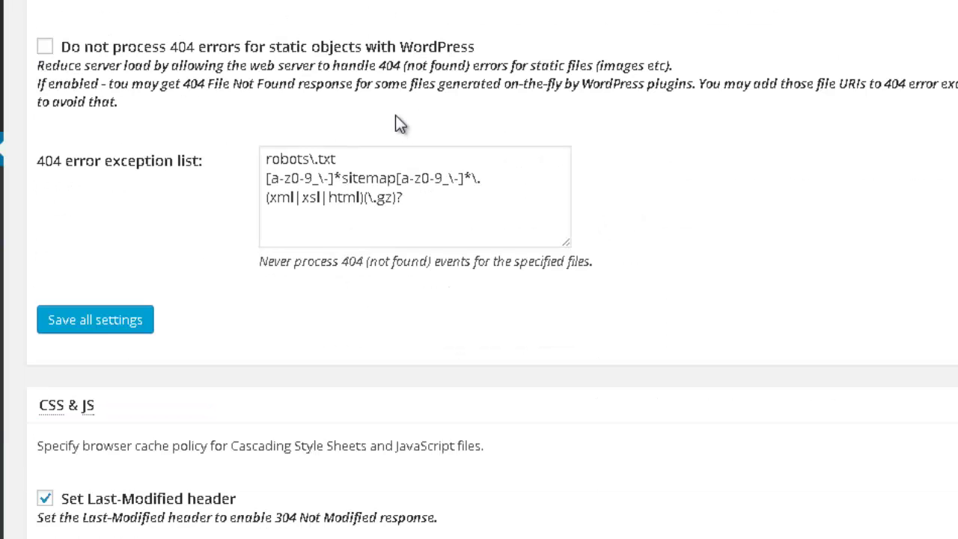
pyautogui.scroll(-1, 395, 116)
# Step: Review the CSS & JS browser cache policy, including the expires header lifetime and Cache Control policy
pyautogui.scroll(-1, 128, 67)
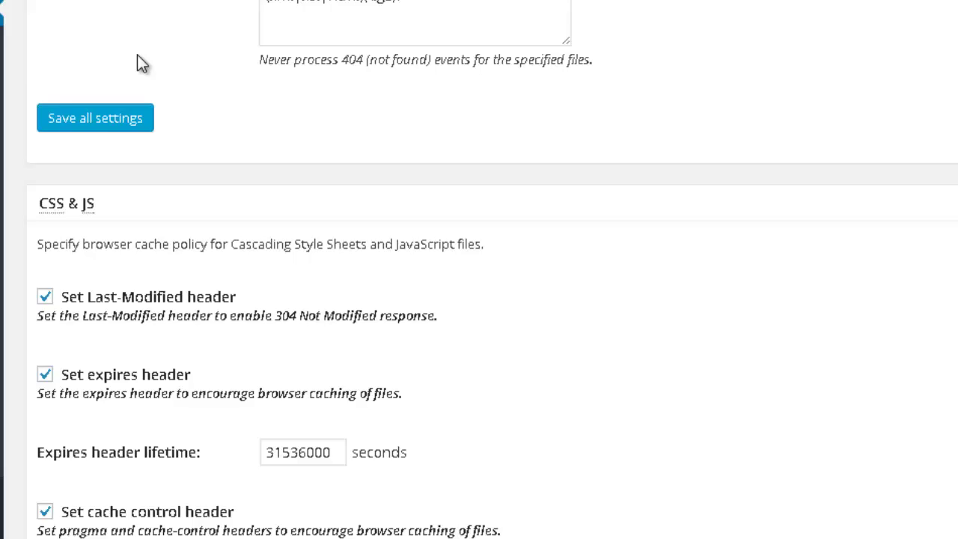
pyautogui.scroll(-3, 137, 56)
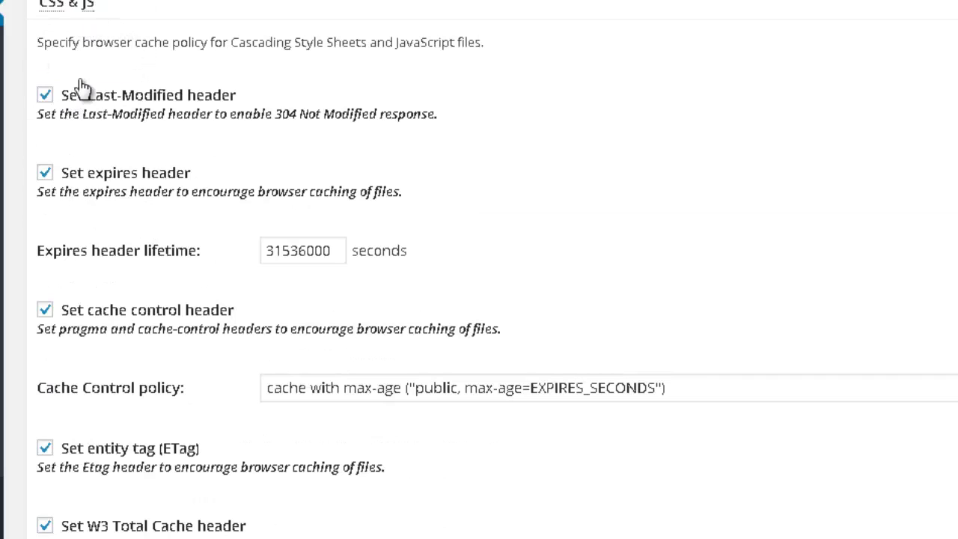
pyautogui.scroll(-1, 118, 183)
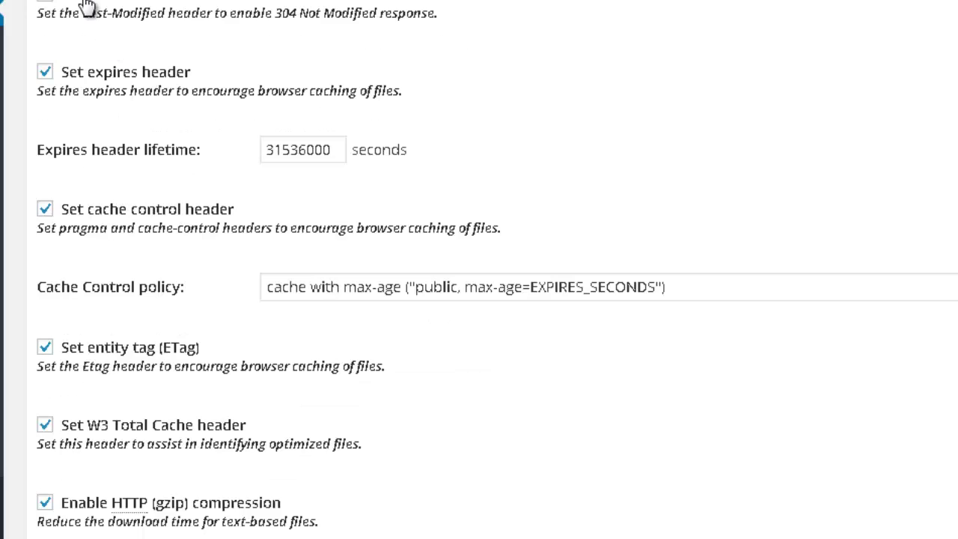
pyautogui.scroll(-4, 80, 207)
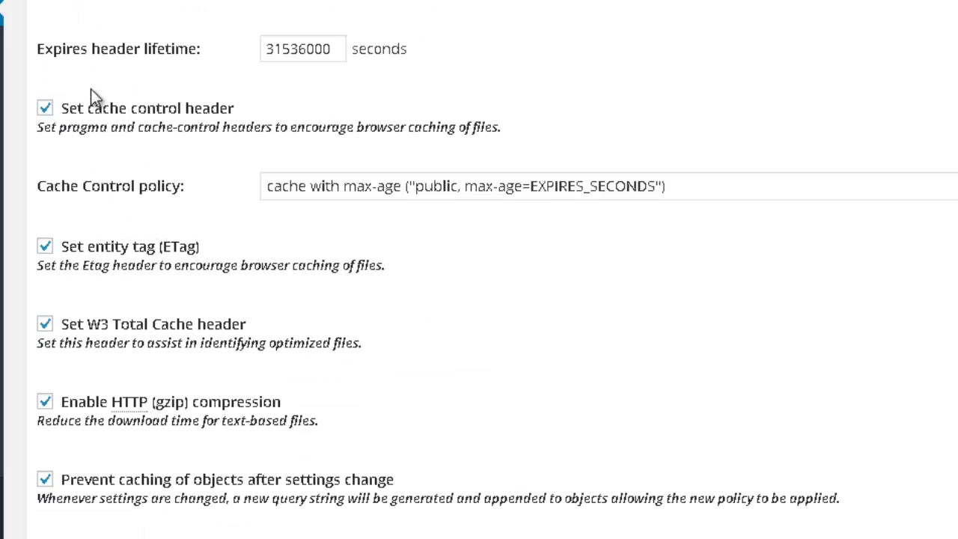
# Step: Review the browser cache policies for HTML & XML and for Media & Other Files
pyautogui.scroll(-4, 92, 101)
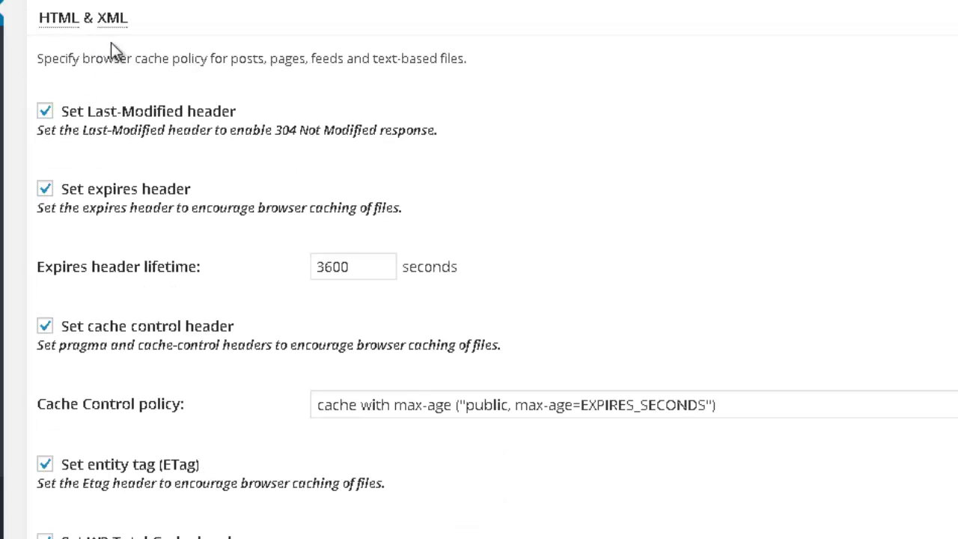
pyautogui.scroll(-1, 99, 21)
pyautogui.scroll(-1, 99, 21)
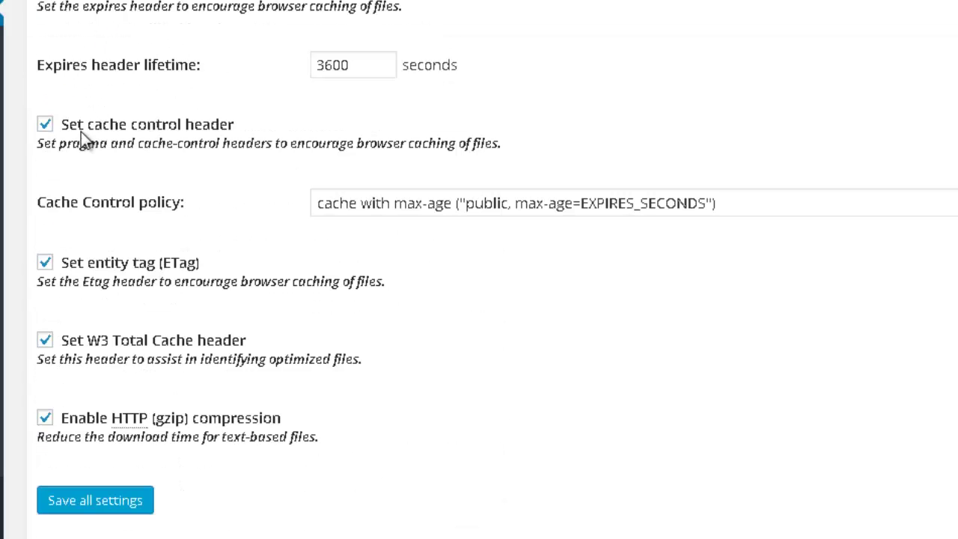
pyautogui.scroll(-3, 81, 100)
pyautogui.scroll(-3, 82, 101)
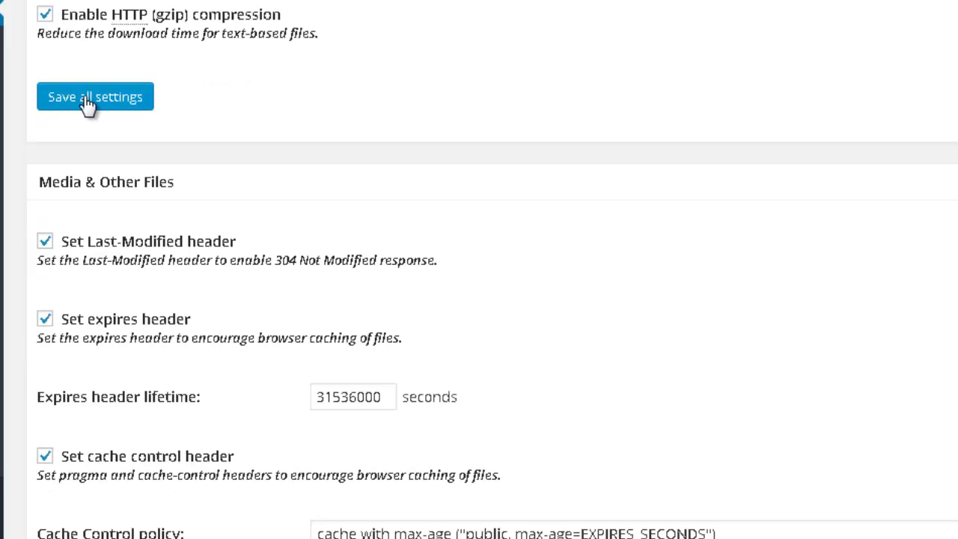
pyautogui.scroll(-1, 79, 46)
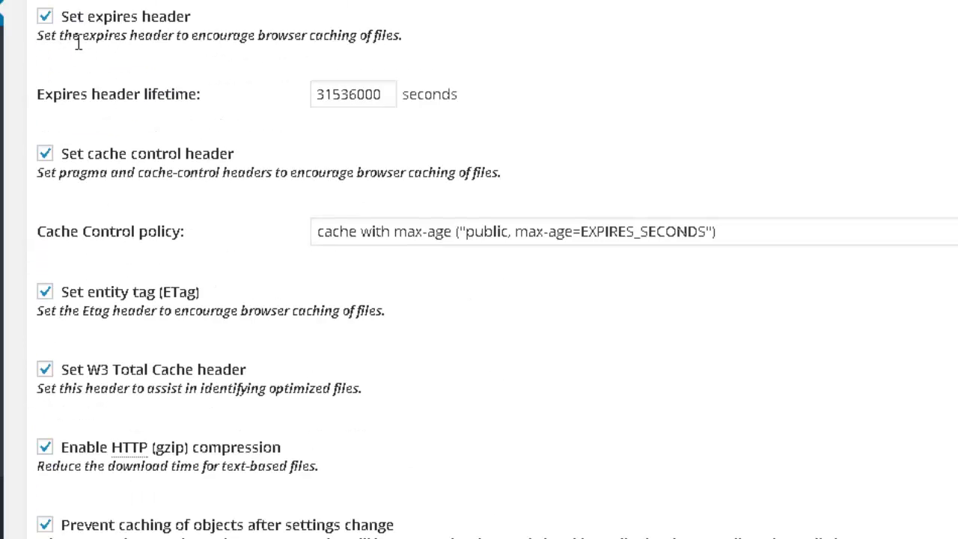
pyautogui.scroll(-2, 77, 44)
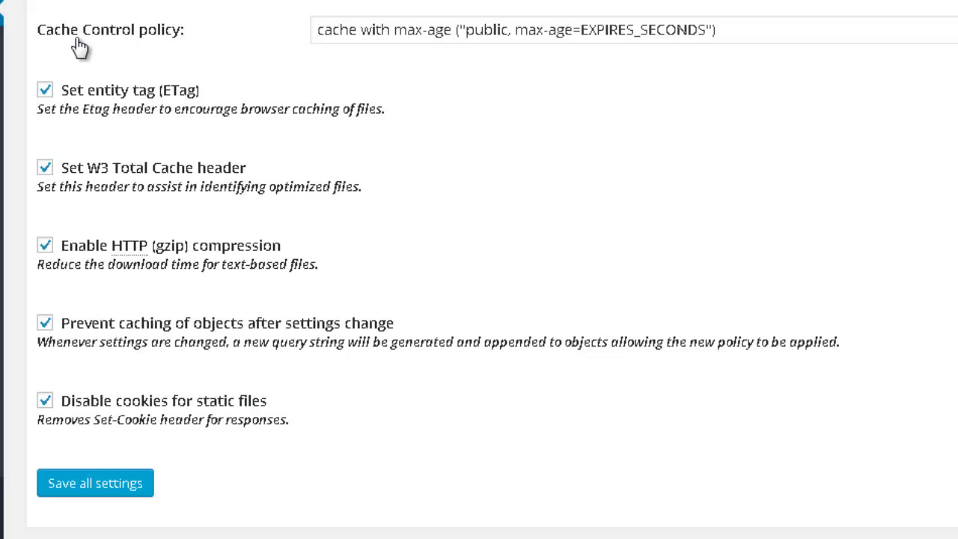
pyautogui.scroll(-1, 80, 46)
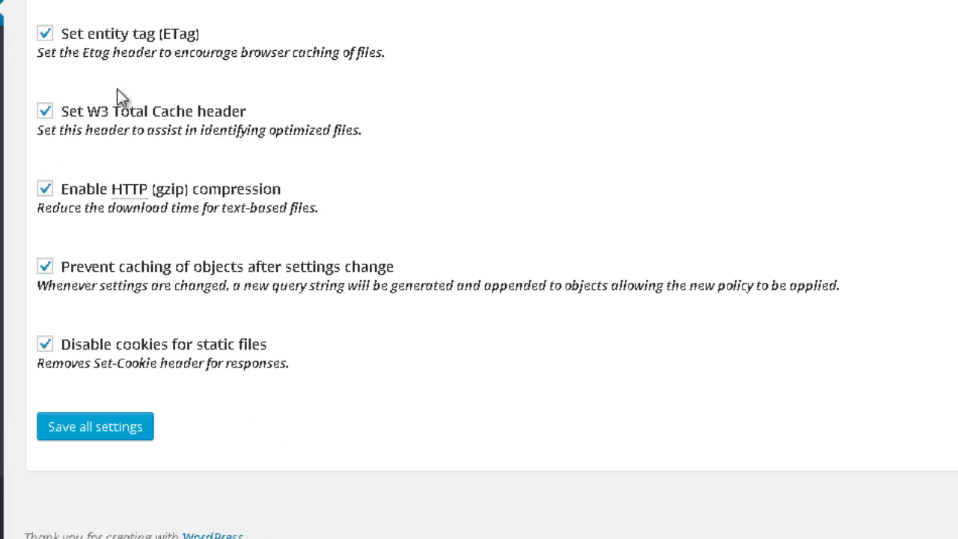
# Step: Look back over the Browser Cache sections and return to the start of the General section
pyautogui.scroll(10, 117, 90)
pyautogui.scroll(9, 102, 199)
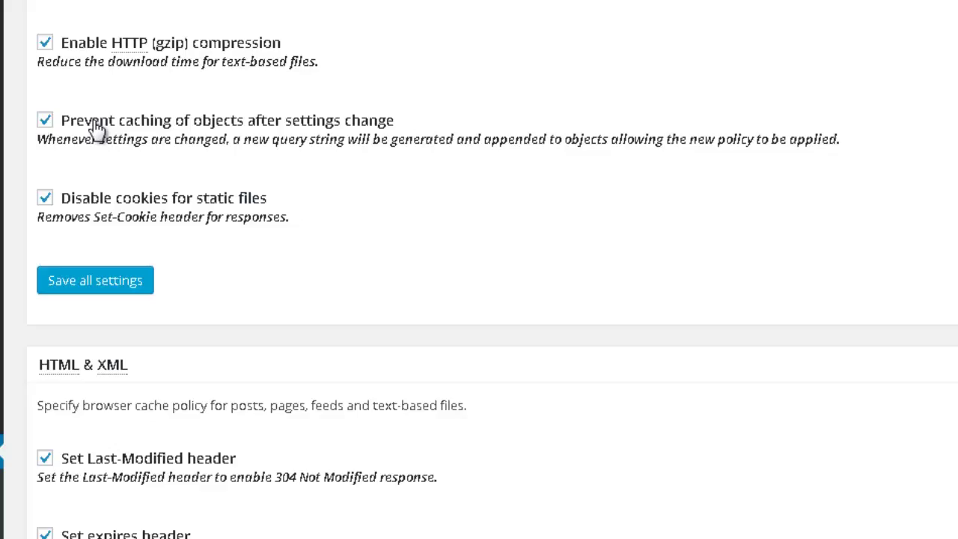
pyautogui.scroll(11, 92, 122)
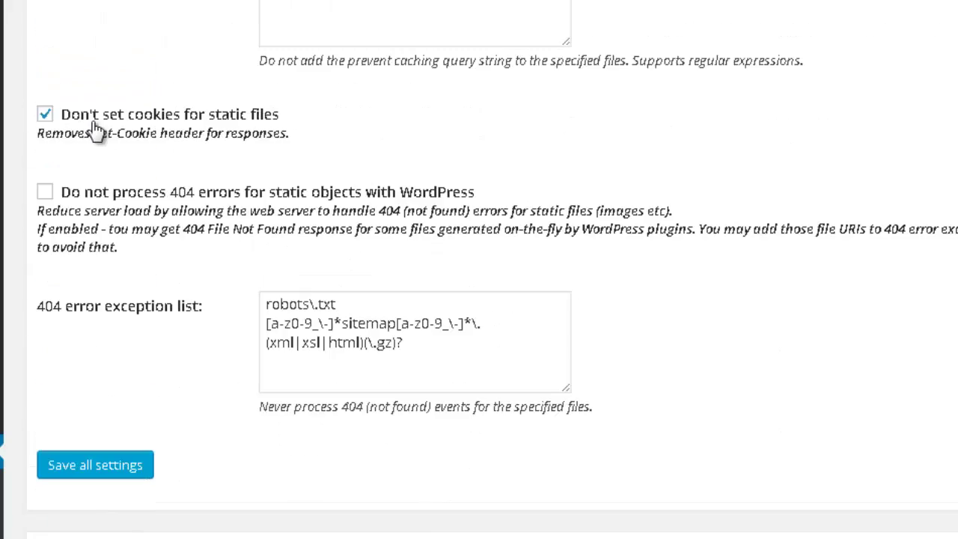
pyautogui.scroll(3, 92, 122)
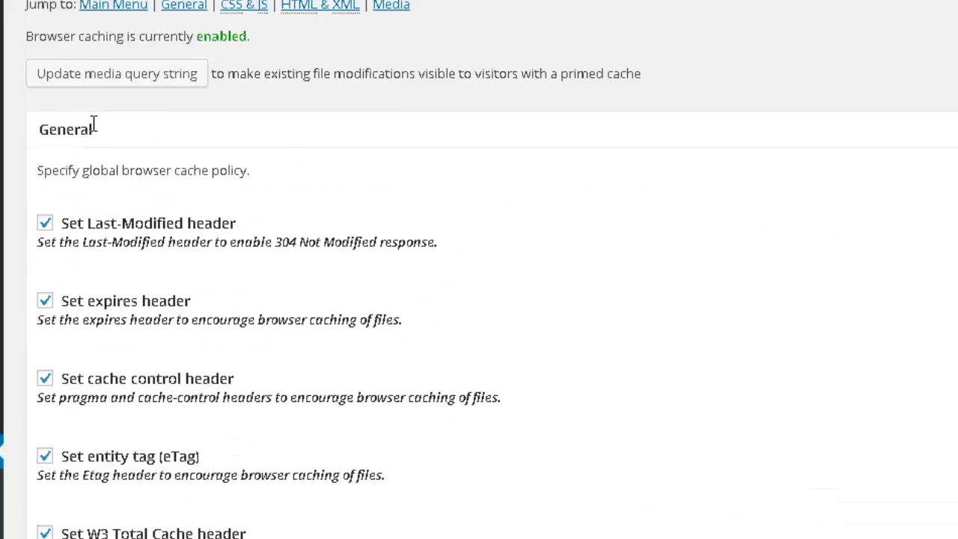
# Step: Save all the Browser Cache settings from the end of the General section
pyautogui.scroll(-8, 99, 123)
pyautogui.scroll(-1, 103, 146)
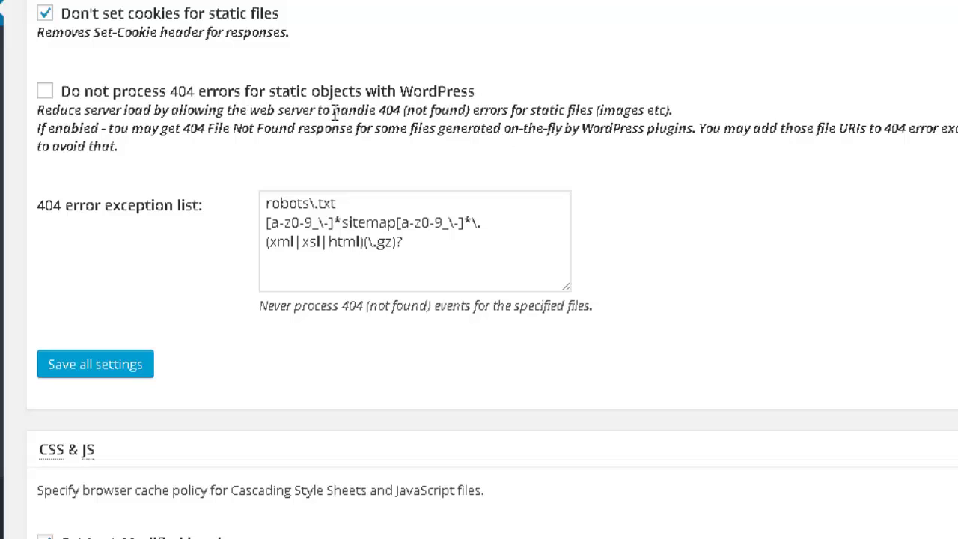
pyautogui.scroll(-2, 413, 107)
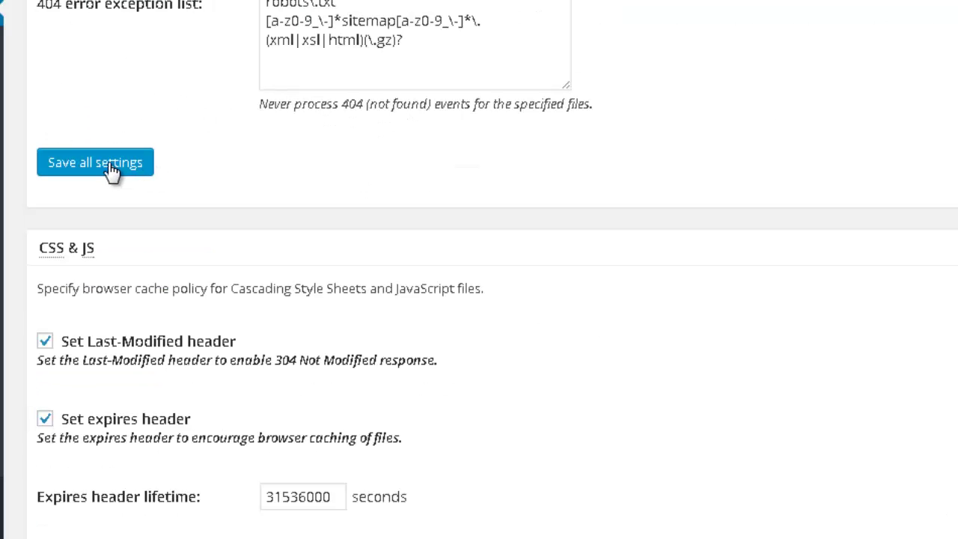
pyautogui.click(110, 164)
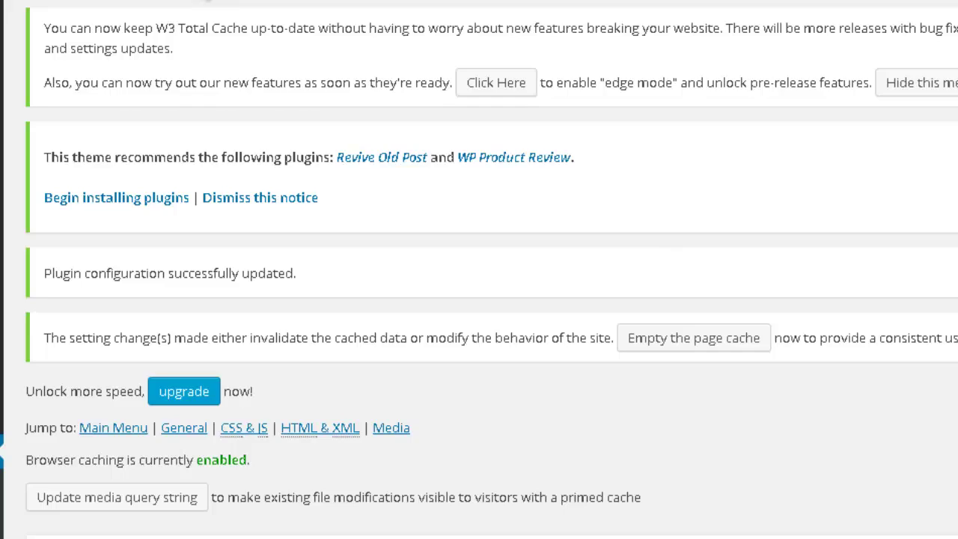
# Step: Open the General Settings page of the Performance plugin
pyautogui.scroll(-5, 121, 168)
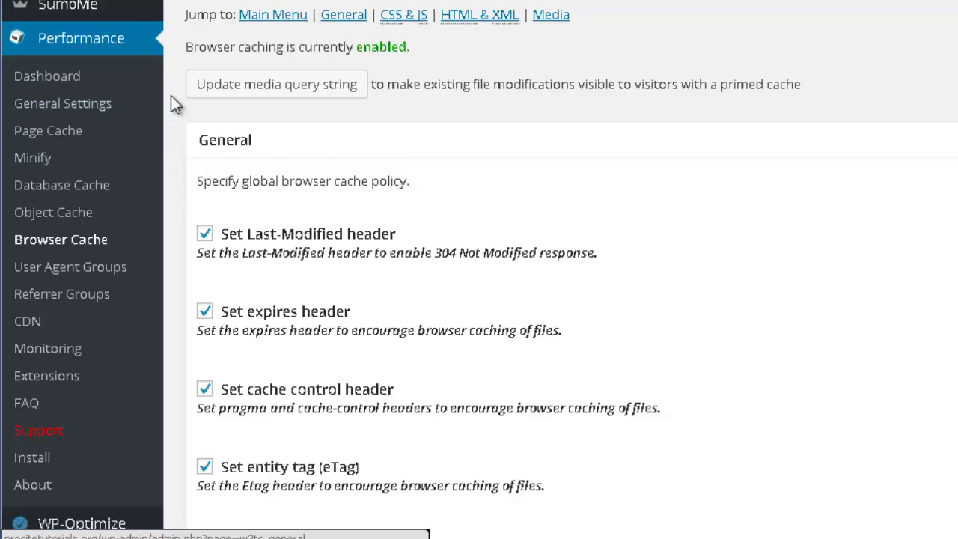
pyautogui.scroll(2, 315, 113)
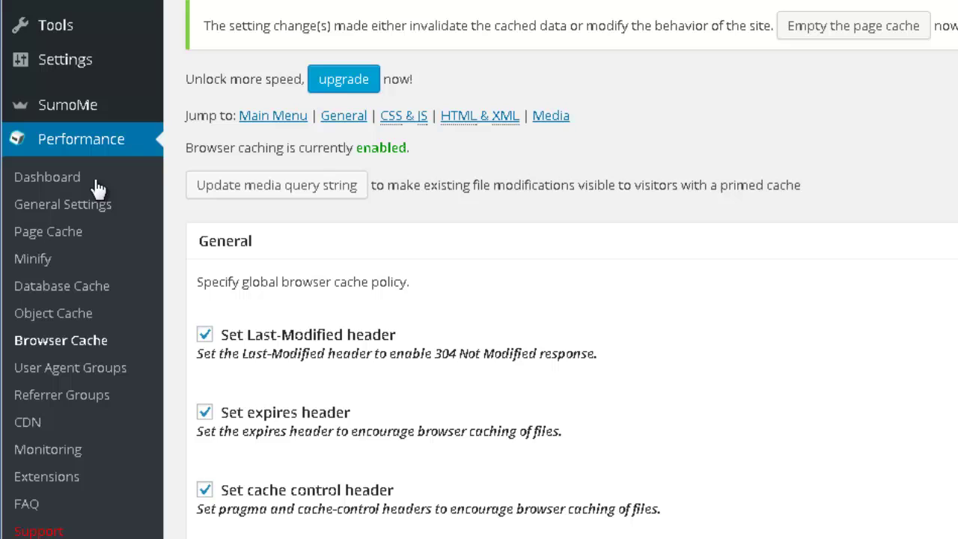
pyautogui.click(52, 207)
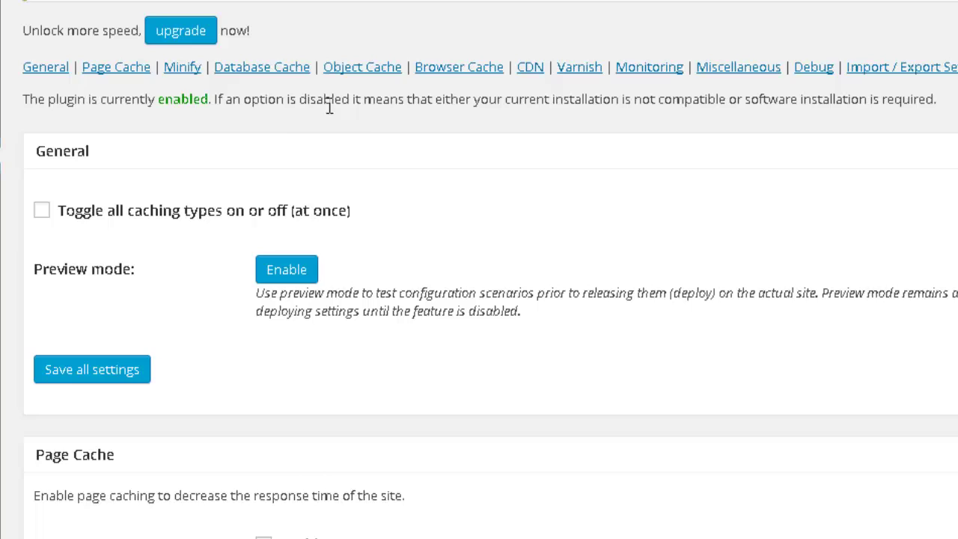
# Step: Check the General and Page Cache sections and enable Minify in the General Settings
pyautogui.scroll(-1, 278, 137)
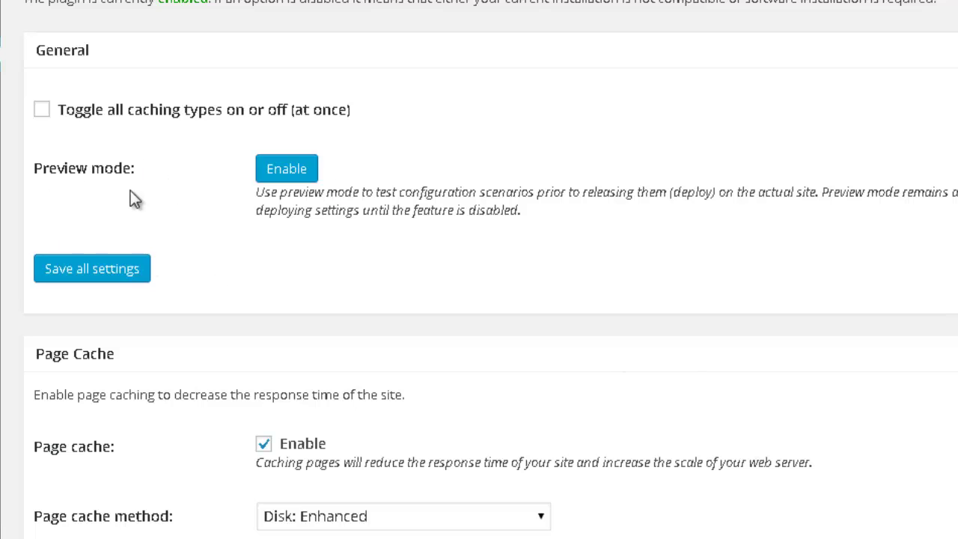
pyautogui.scroll(-3, 232, 184)
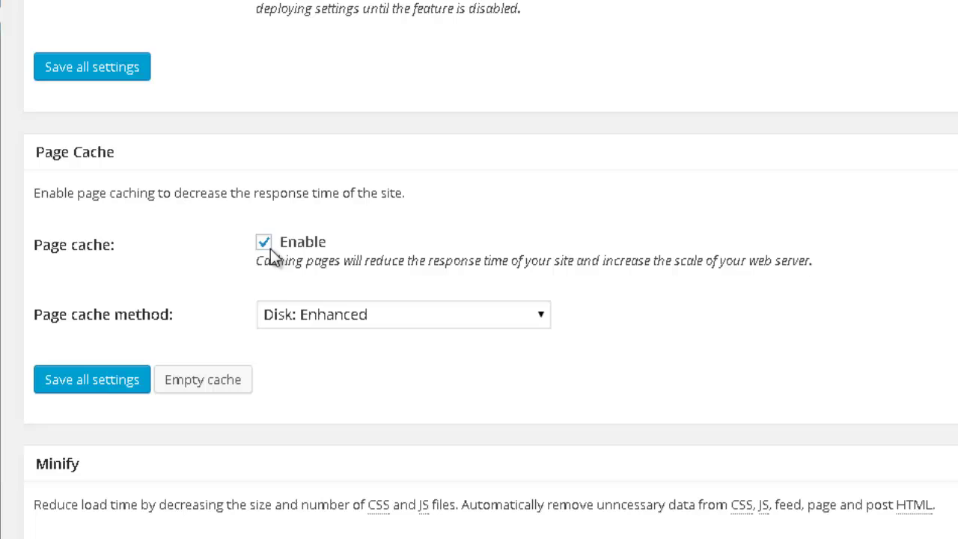
pyautogui.scroll(-2, 256, 225)
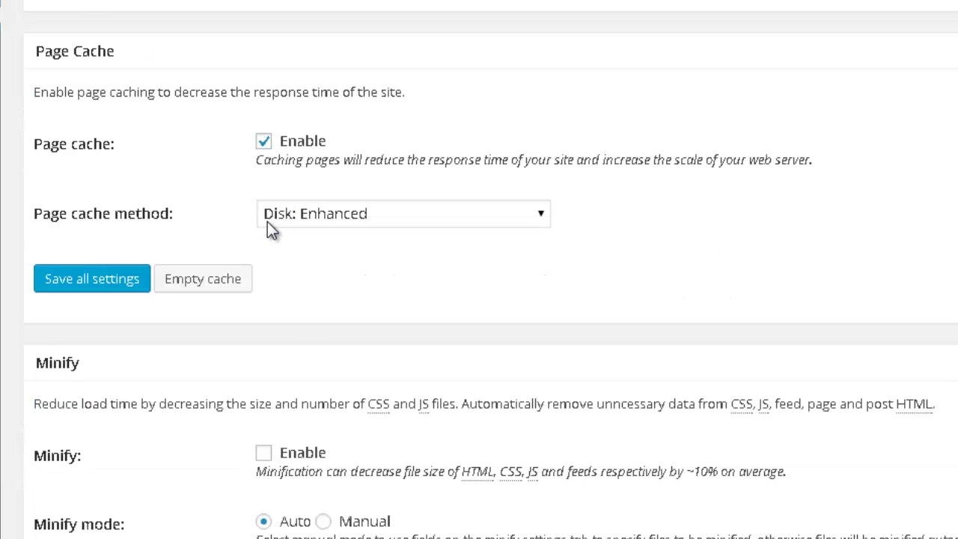
pyautogui.scroll(-2, 273, 217)
pyautogui.scroll(-1, 132, 148)
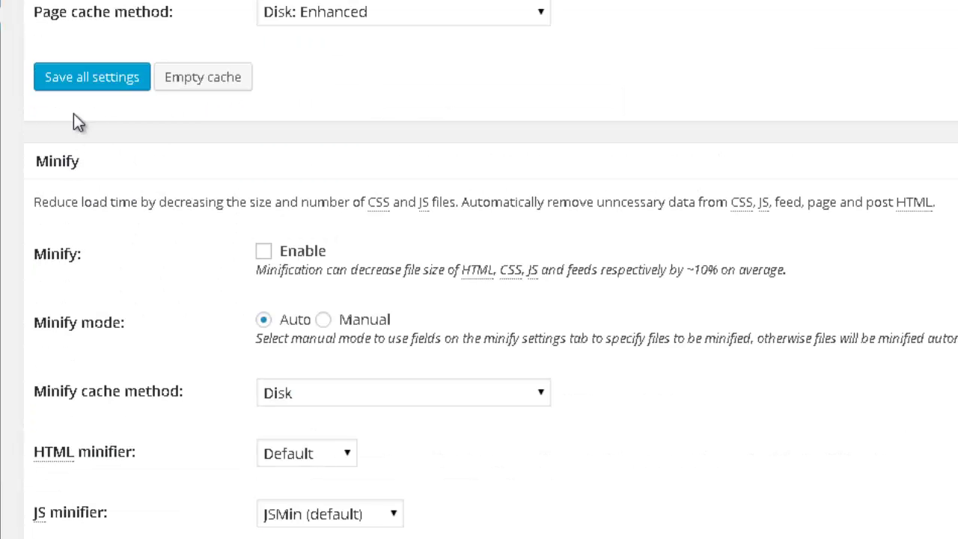
pyautogui.scroll(-1, 58, 73)
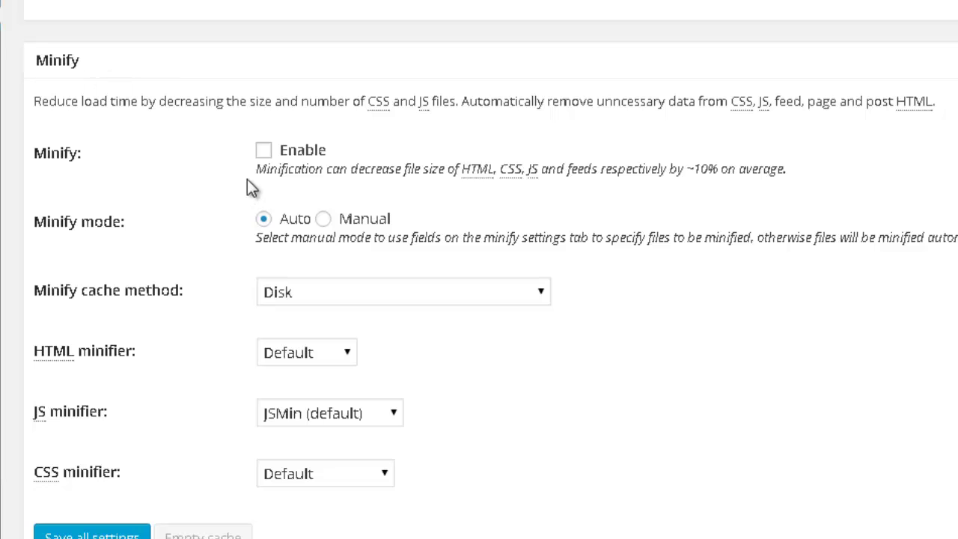
pyautogui.click(264, 152)
pyautogui.scroll(-1, 305, 284)
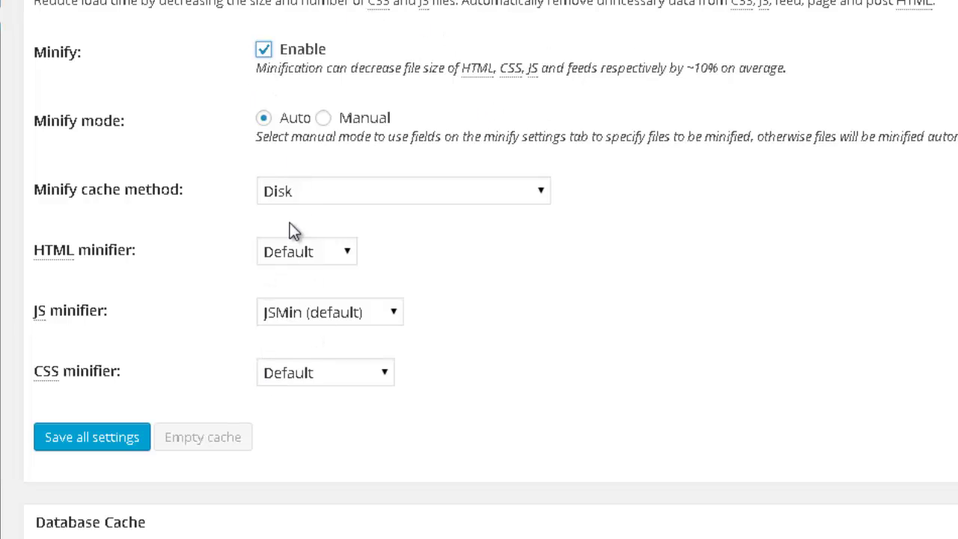
# Step: Review whether Database Cache, Object Cache and Browser Cache are enabled and which cache methods they use
pyautogui.scroll(-3, 299, 390)
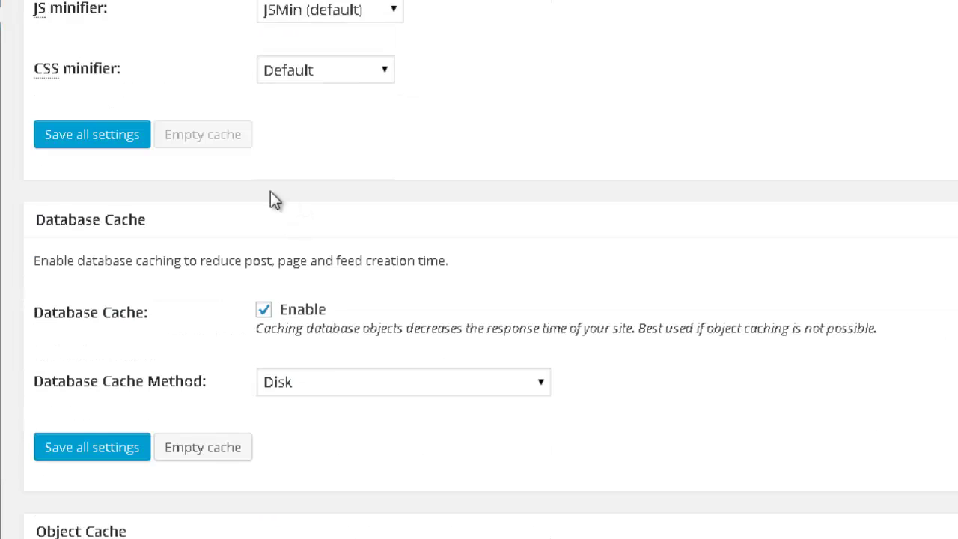
pyautogui.scroll(-1, 113, 202)
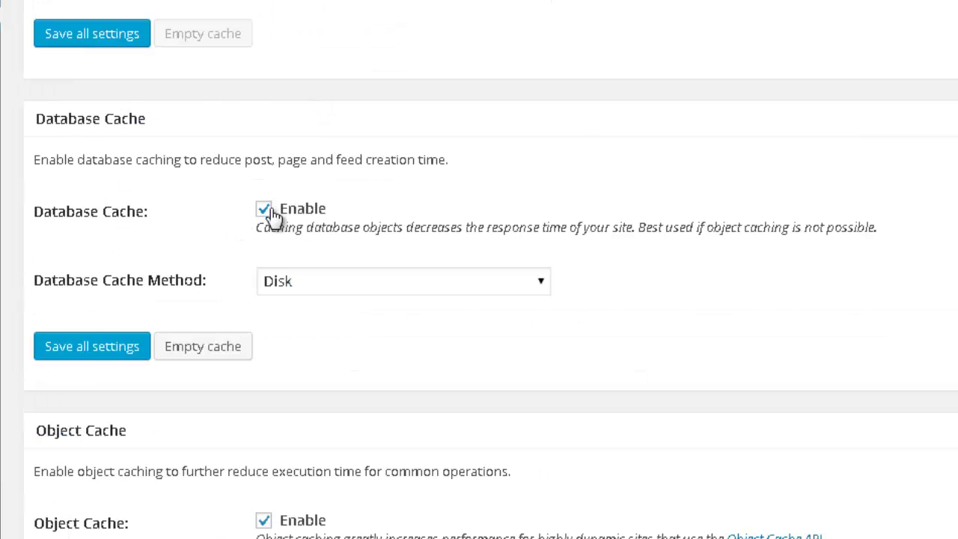
pyautogui.scroll(-1, 277, 221)
pyautogui.scroll(-1, 113, 136)
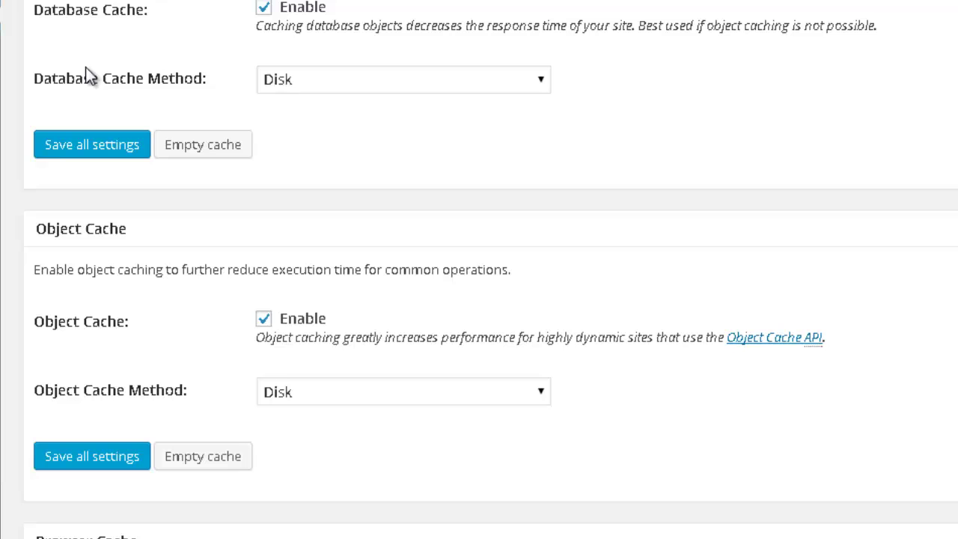
pyautogui.scroll(-1, 354, 333)
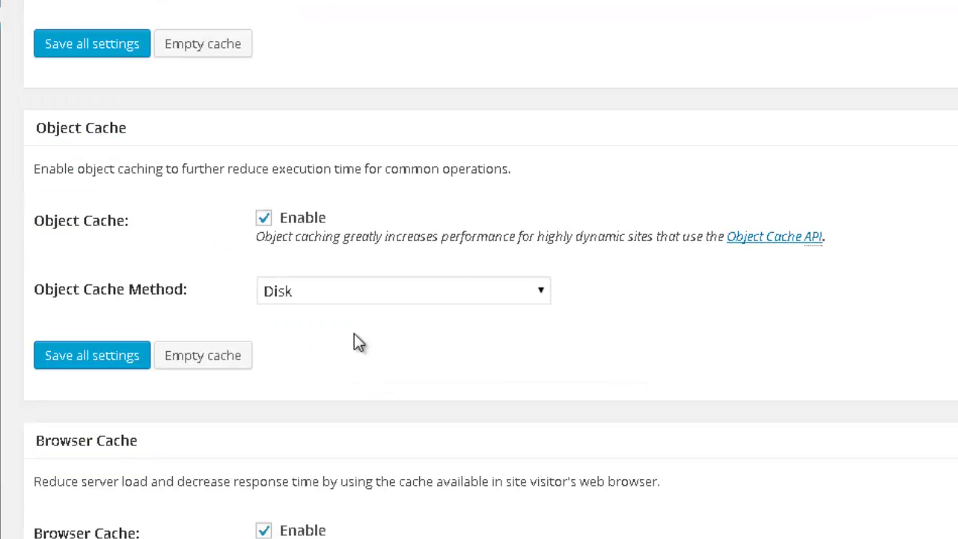
pyautogui.scroll(-2, 310, 288)
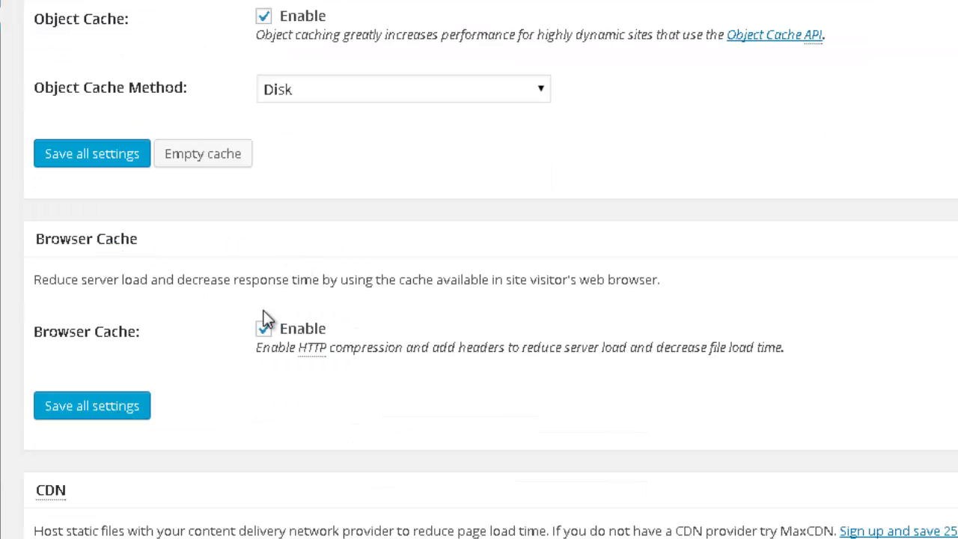
# Step: Examine the CDN section and the list of available CDN types without changing the selection
pyautogui.scroll(-3, 234, 344)
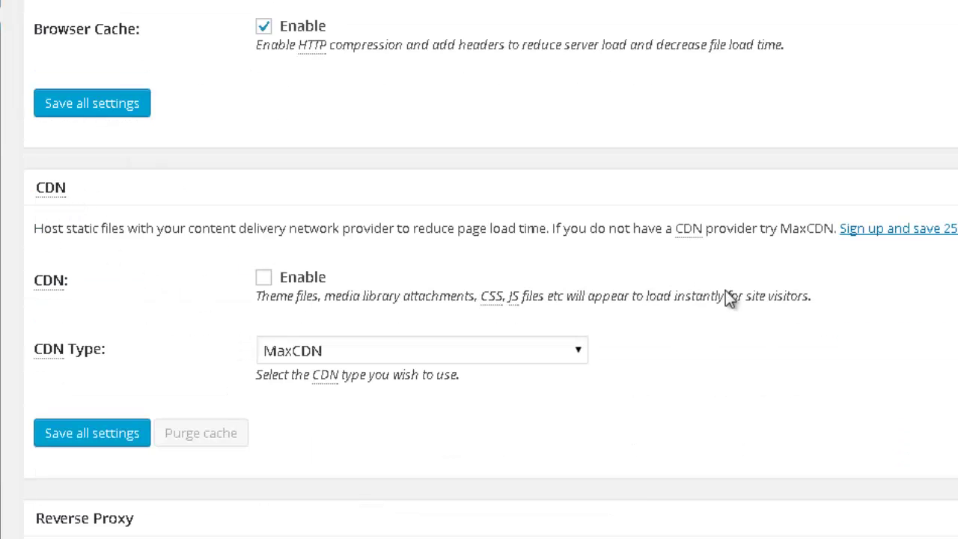
pyautogui.scroll(-1, 357, 259)
pyautogui.click(354, 251)
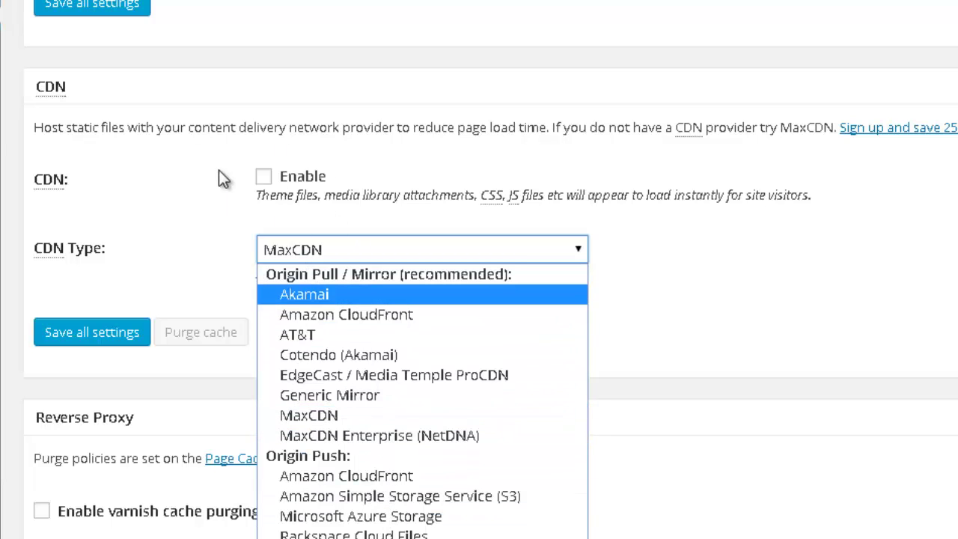
pyautogui.click(175, 193)
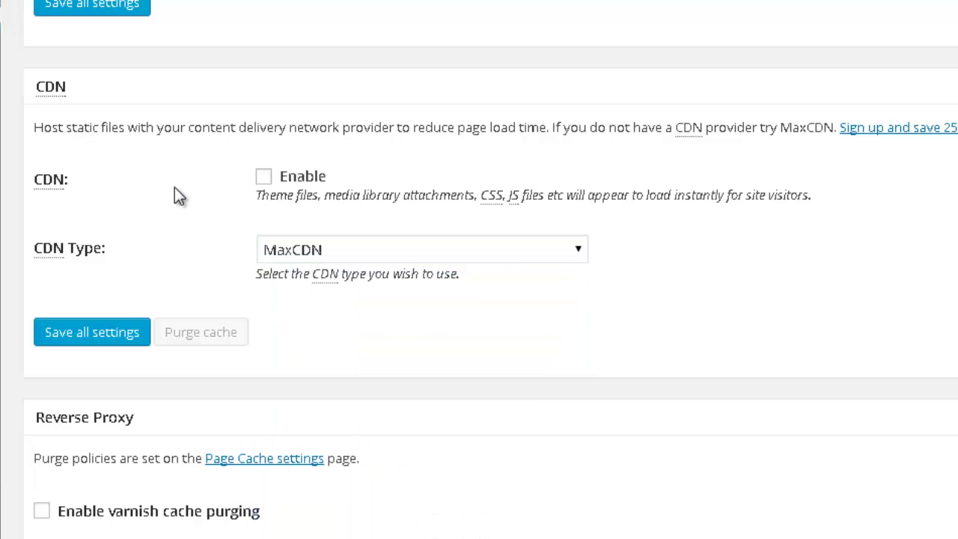
# Step: Review the Reverse Proxy, Monitoring and Licensing sections of the General Settings
pyautogui.scroll(-3, 175, 191)
pyautogui.scroll(-2, 304, 259)
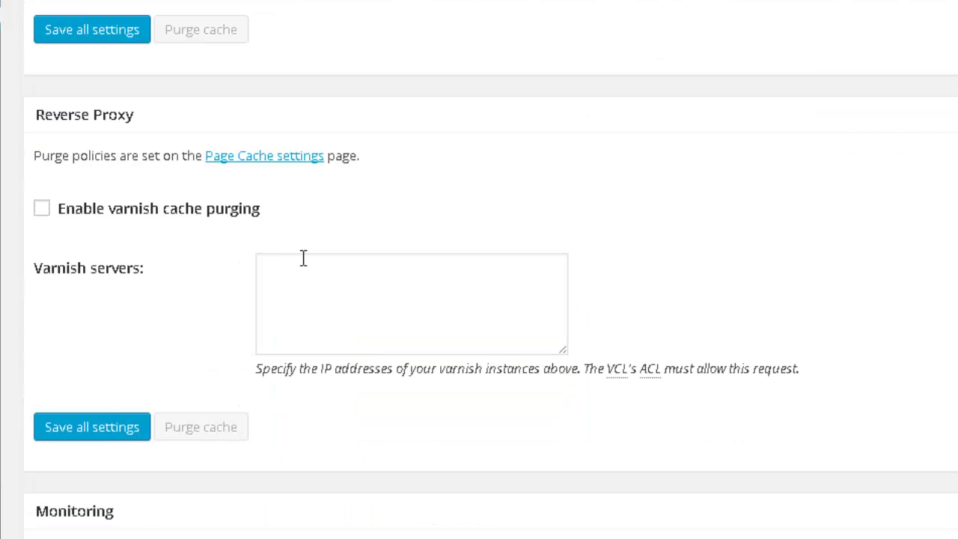
pyautogui.scroll(-2, 287, 218)
pyautogui.scroll(-5, 184, 184)
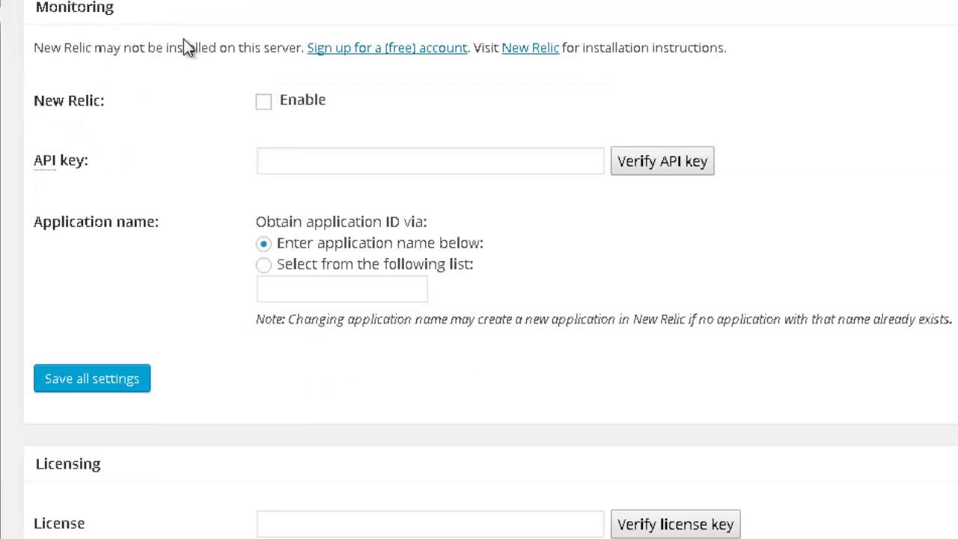
pyautogui.scroll(-5, 242, 34)
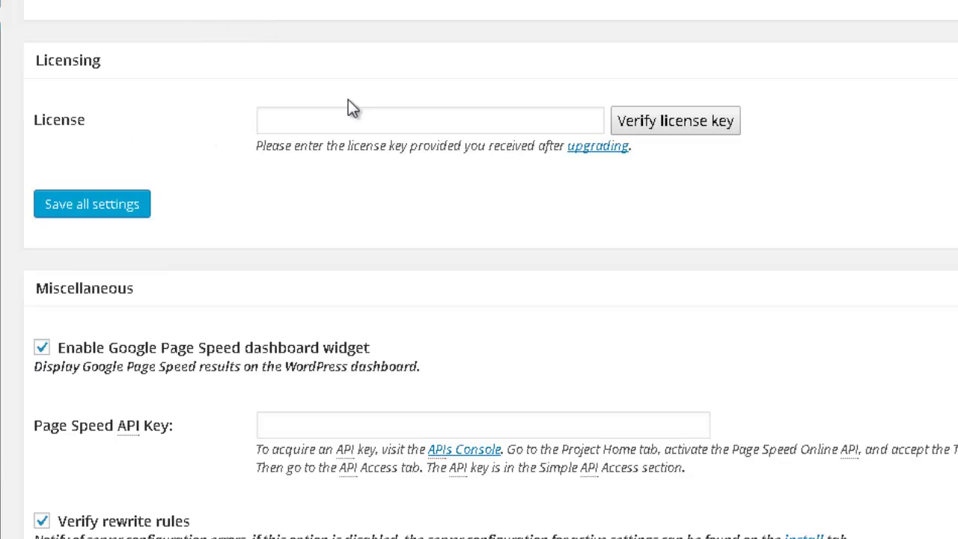
pyautogui.click(412, 125)
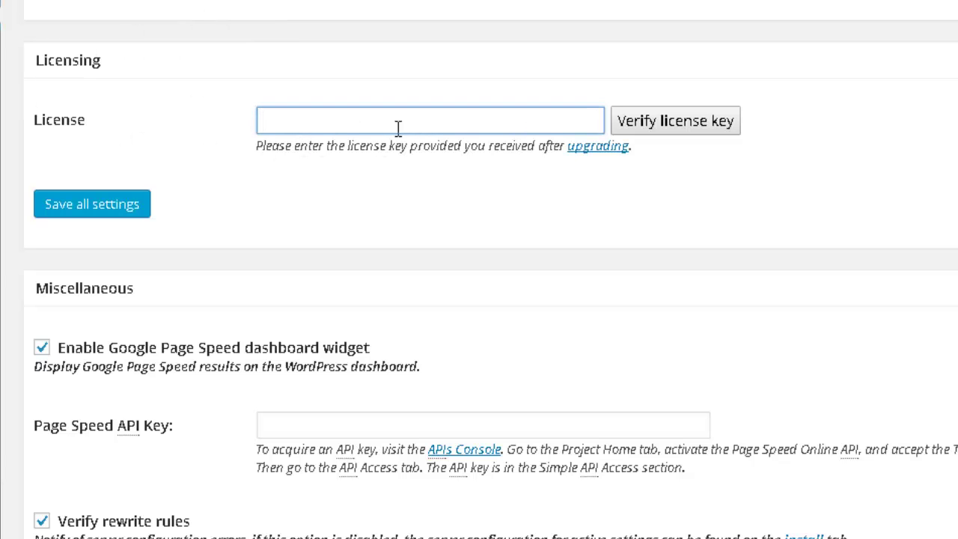
pyautogui.scroll(-1, 404, 148)
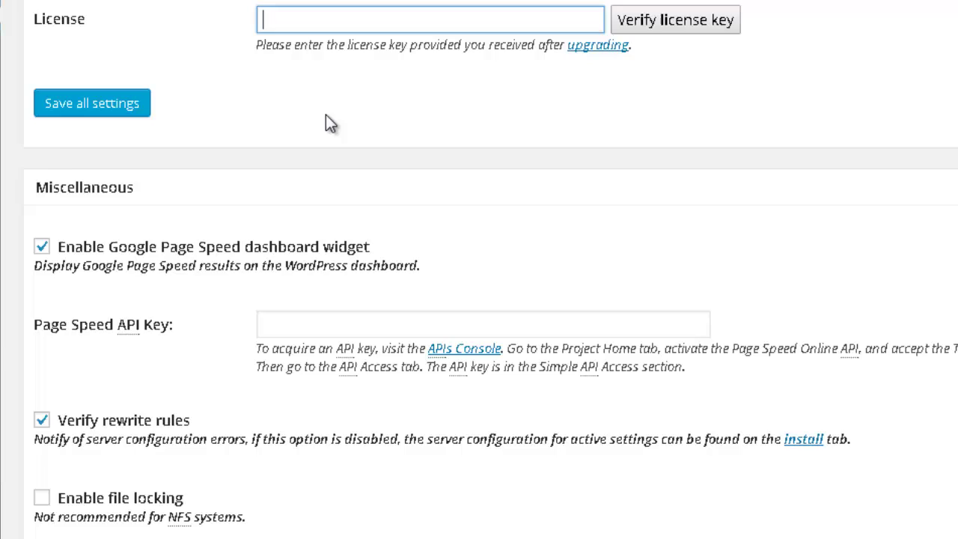
# Step: Review the Miscellaneous options, the Debug Mode selections and the Import / Export Settings section
pyautogui.scroll(-2, 327, 143)
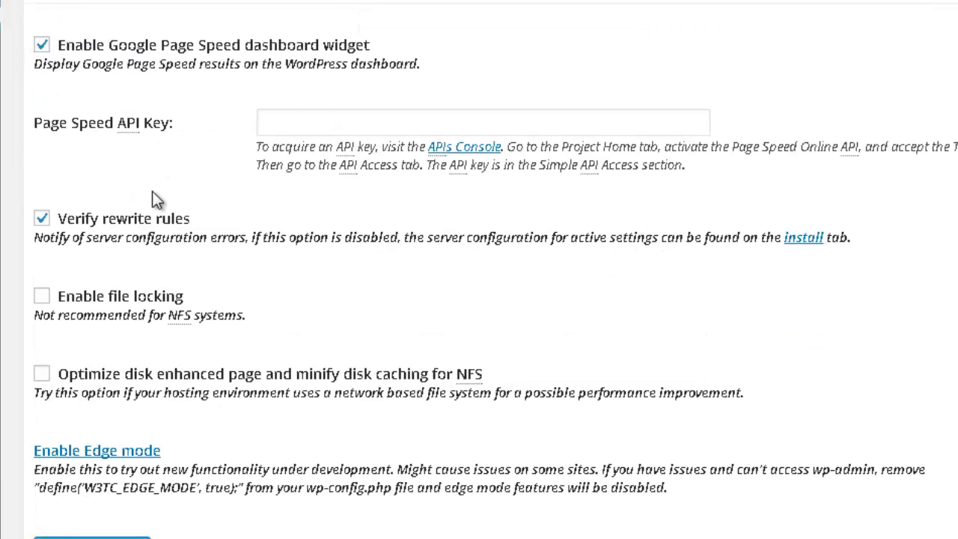
pyautogui.scroll(-1, 116, 127)
pyautogui.scroll(-4, 118, 125)
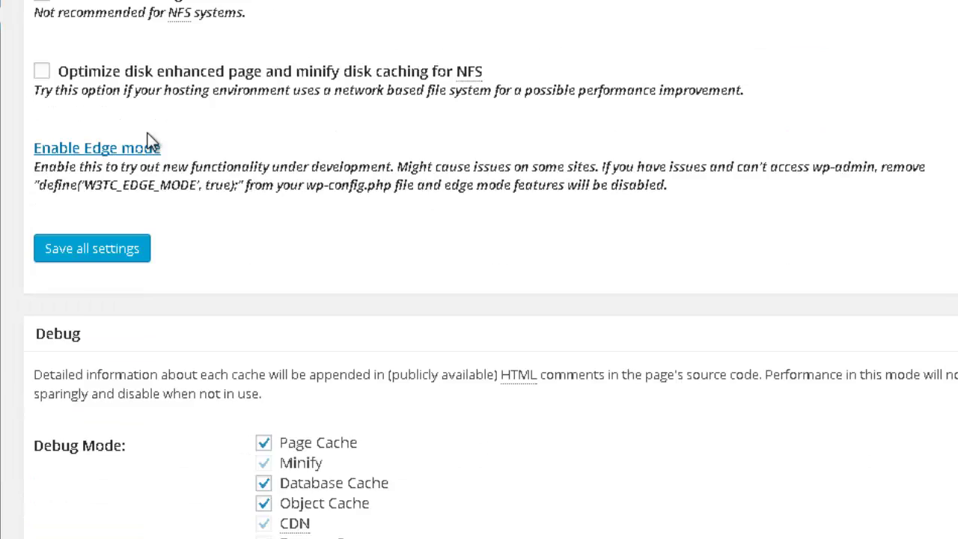
pyautogui.scroll(-3, 121, 73)
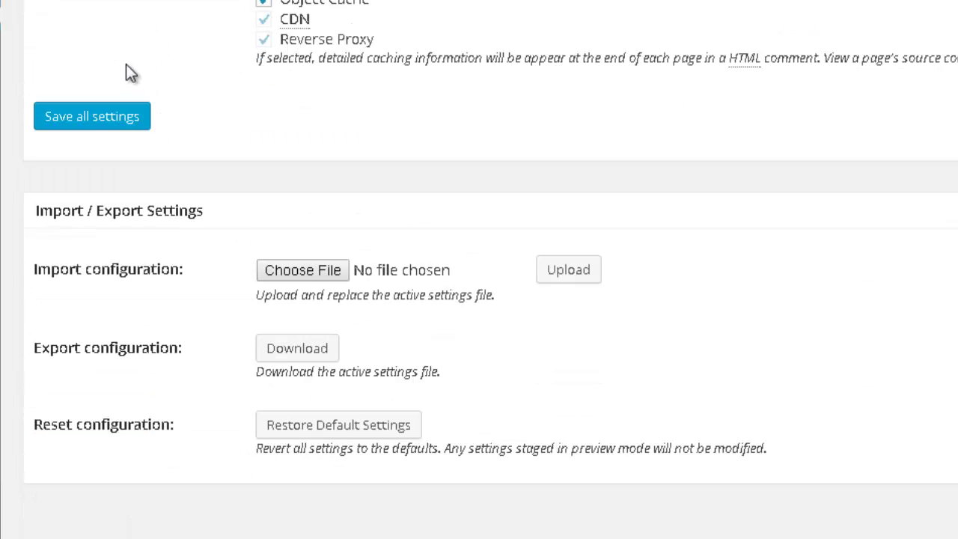
pyautogui.scroll(2, 111, 175)
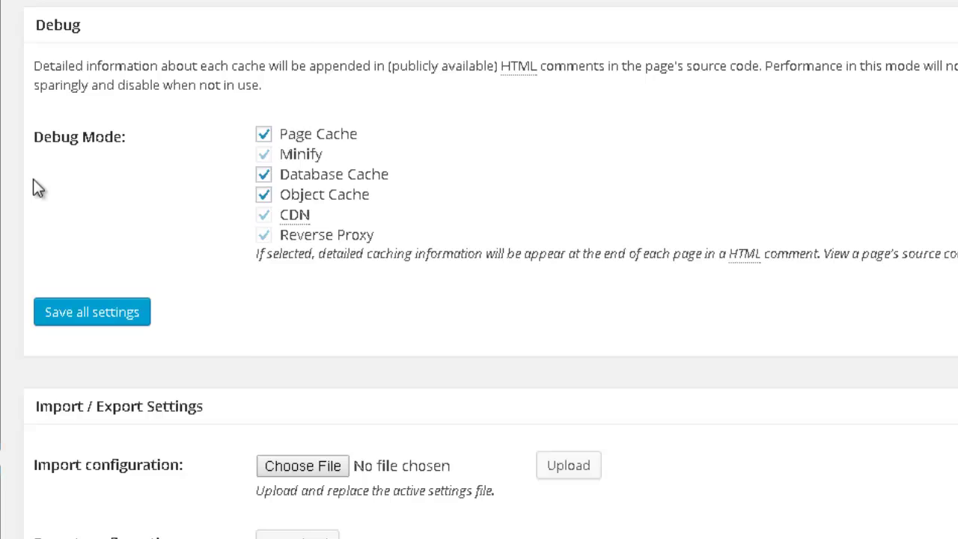
pyautogui.scroll(-1, 37, 186)
pyautogui.scroll(-1, 394, 262)
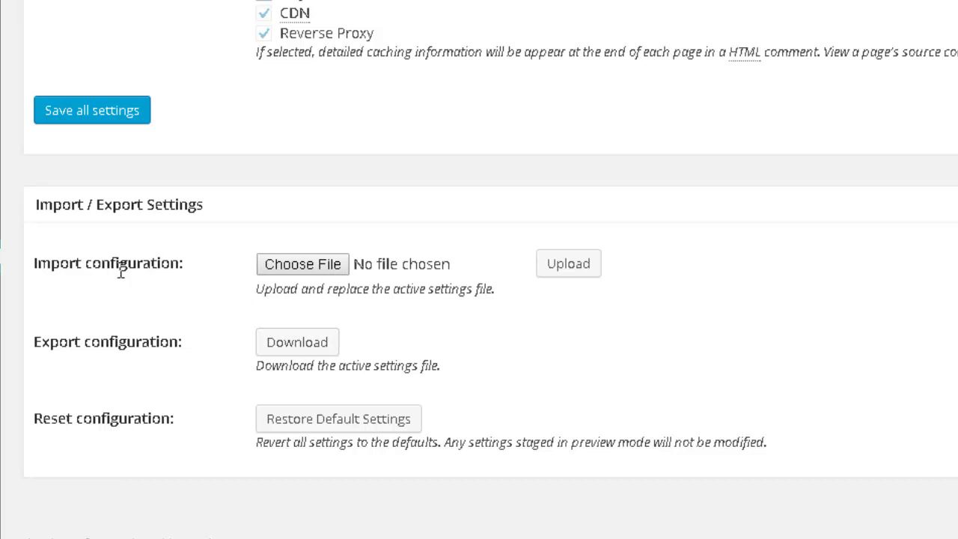
pyautogui.scroll(-2, 217, 255)
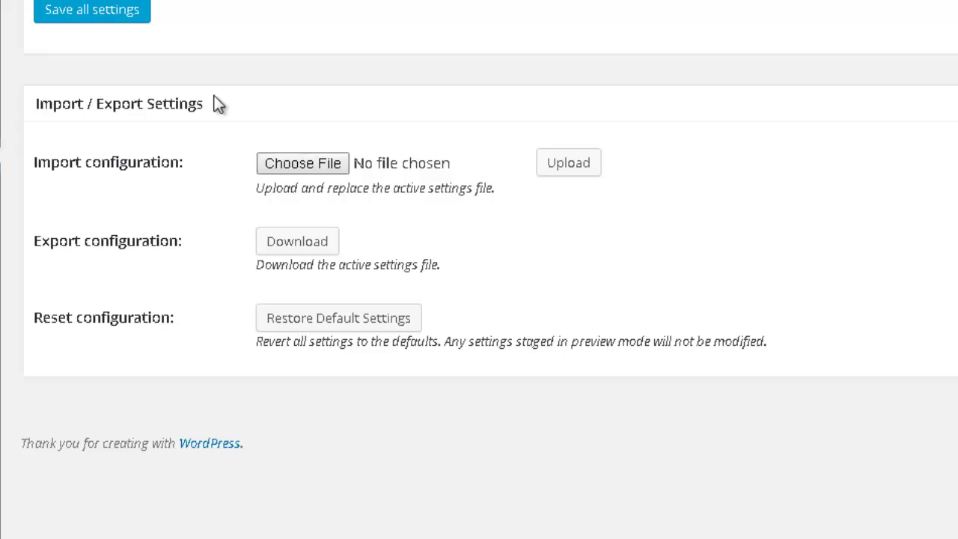
# Step: Save all the General Settings from the Miscellaneous or Debug part of the page
pyautogui.scroll(4, 217, 100)
pyautogui.scroll(7, 588, 274)
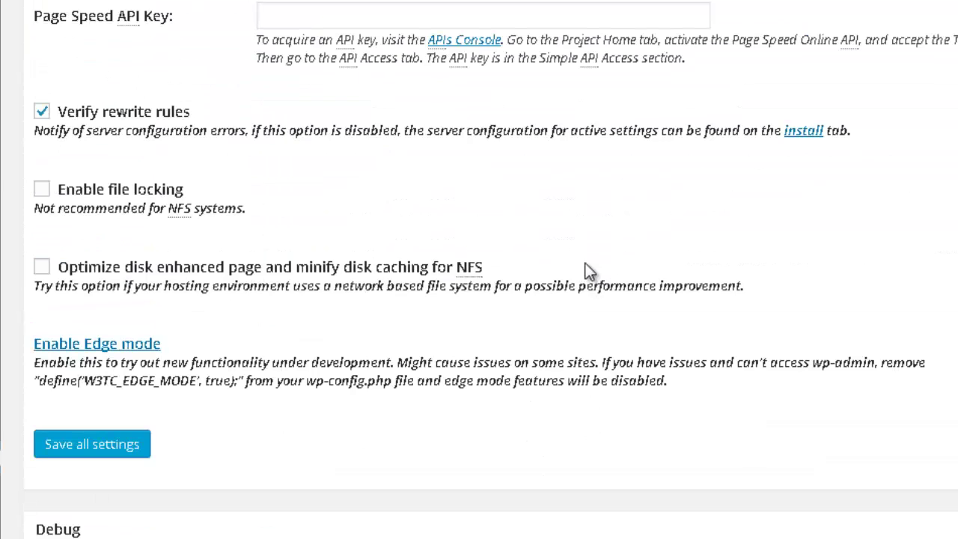
pyautogui.scroll(-8, 592, 265)
pyautogui.scroll(-2, 594, 271)
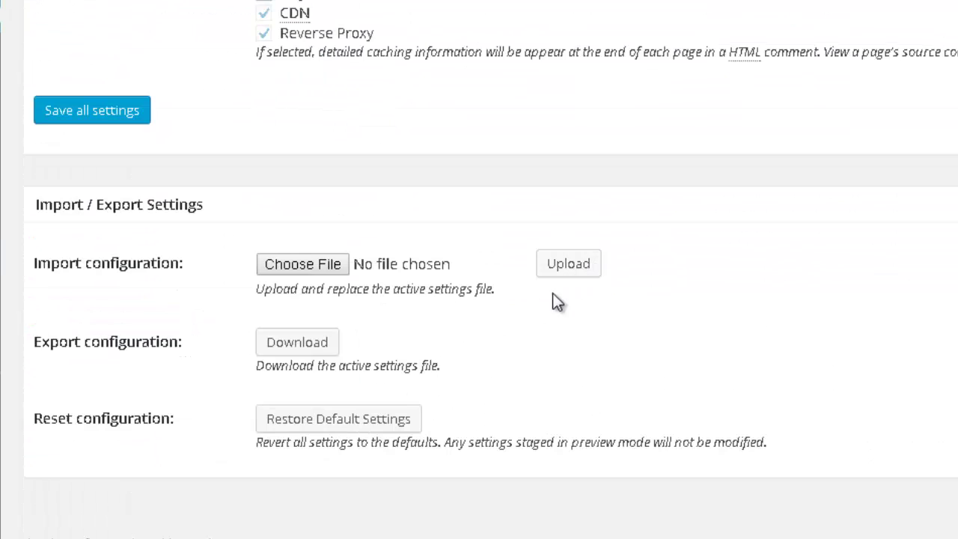
pyautogui.scroll(5, 517, 322)
pyautogui.click(104, 154)
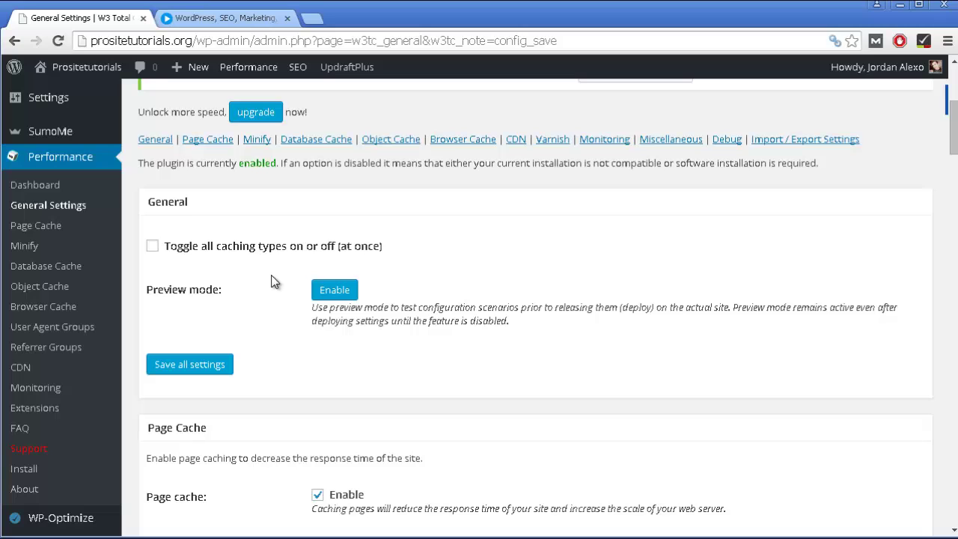
# Step: Look back over the saved General Settings from Minify to CDN and return to the start of the page
pyautogui.scroll(-13, 274, 281)
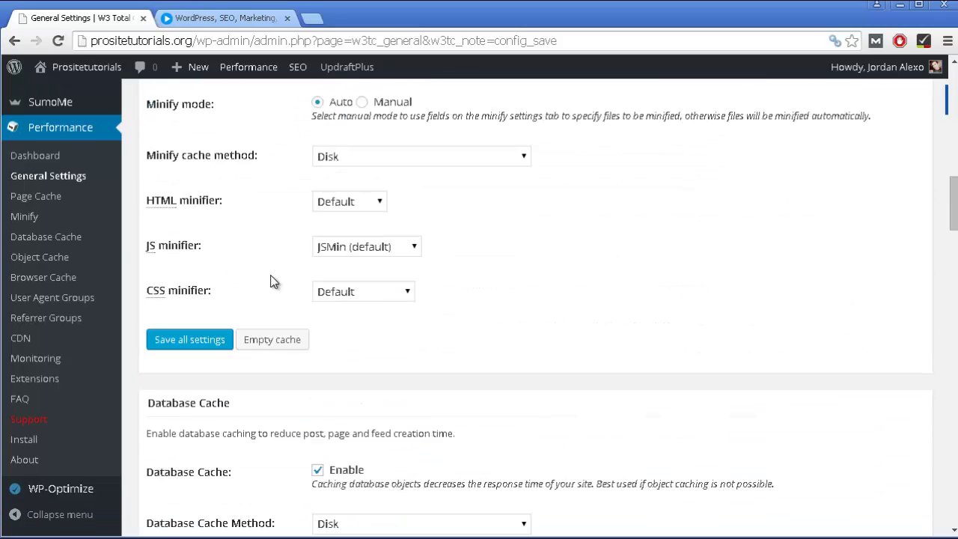
pyautogui.scroll(-9, 274, 281)
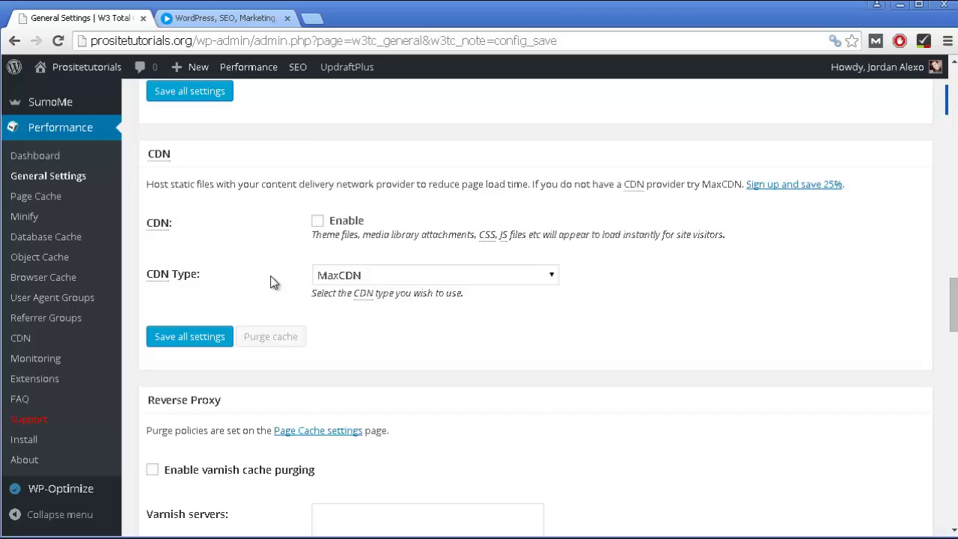
pyautogui.scroll(15, 517, 457)
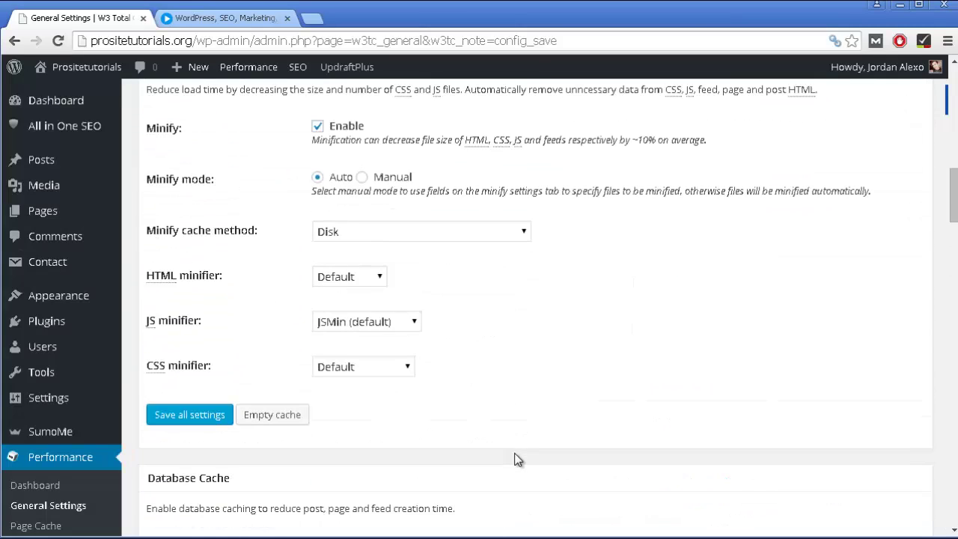
pyautogui.scroll(10, 514, 453)
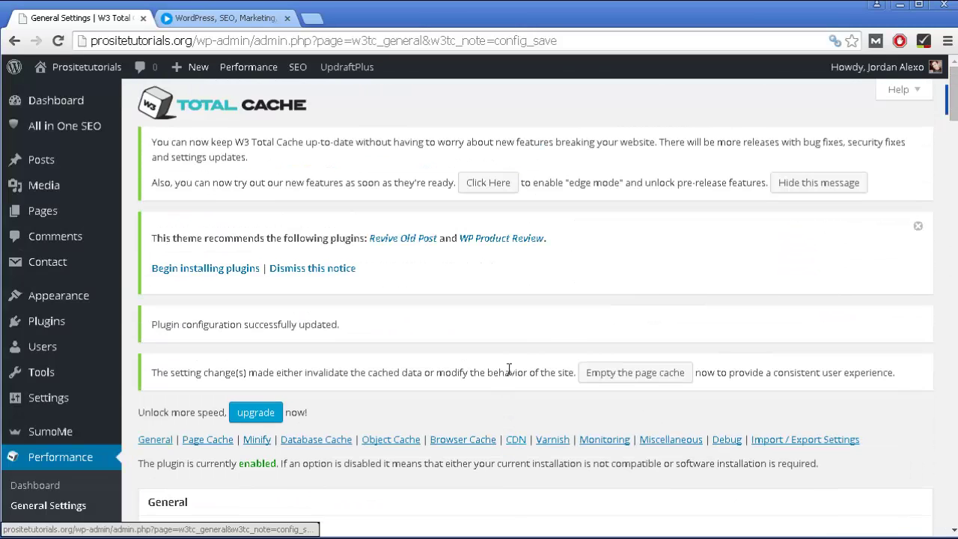